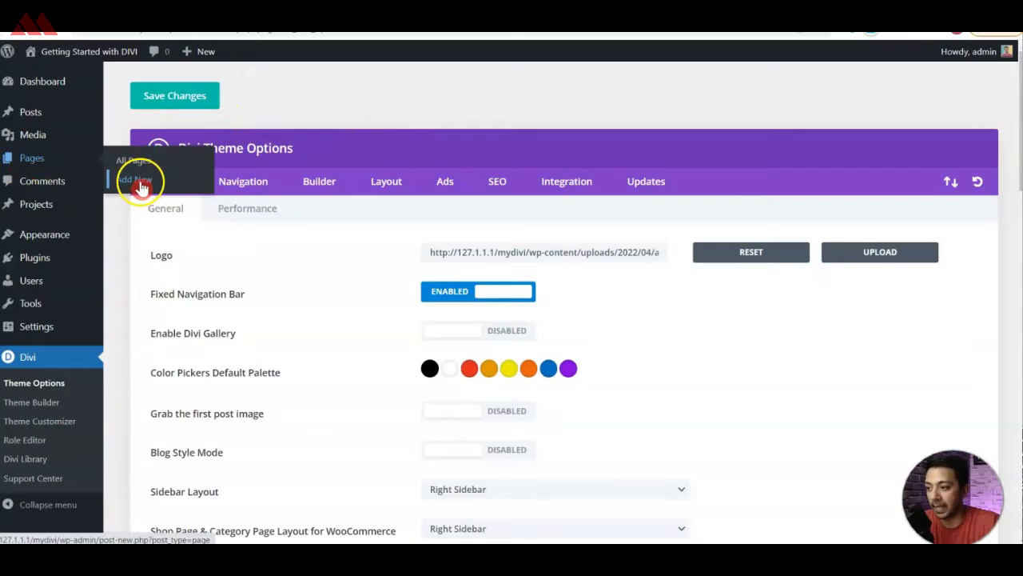
Title the new page "Divi modules demo" and publish it.
type("Divi modules demo")
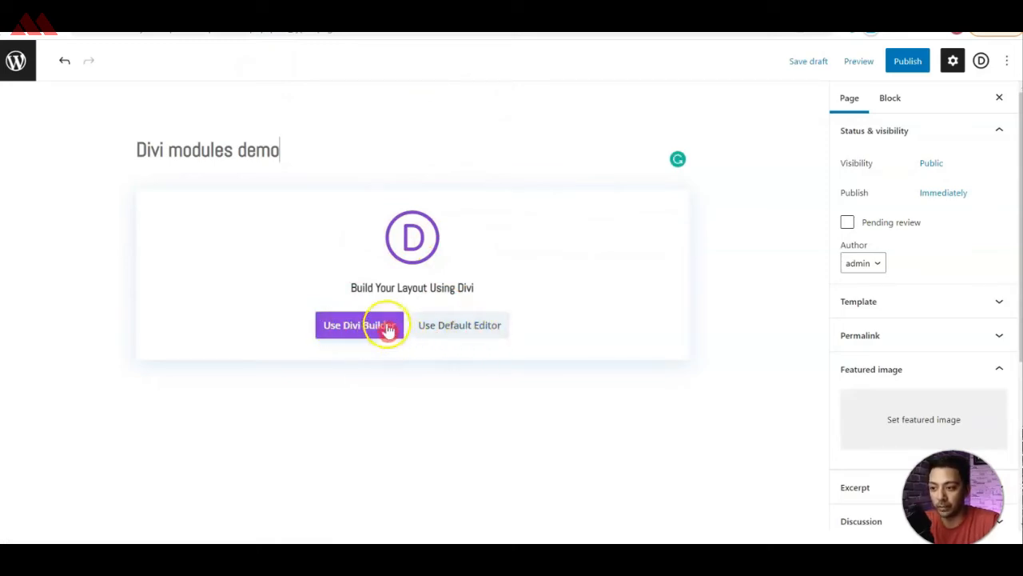
left_click(898, 71)
left_click(900, 69)
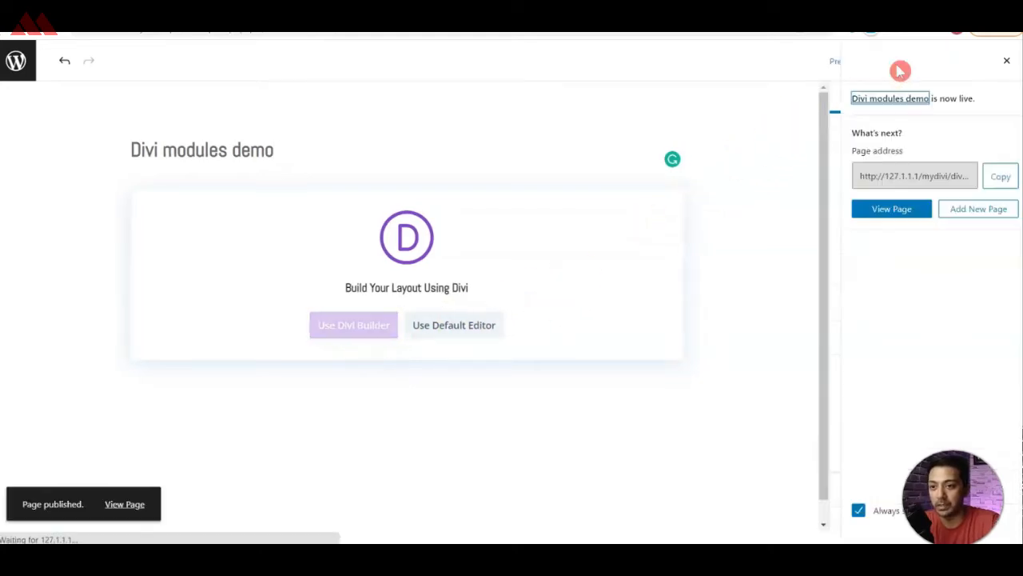
Start building the page from scratch with Divi Builder and insert a row of two equal columns.
left_click(350, 331)
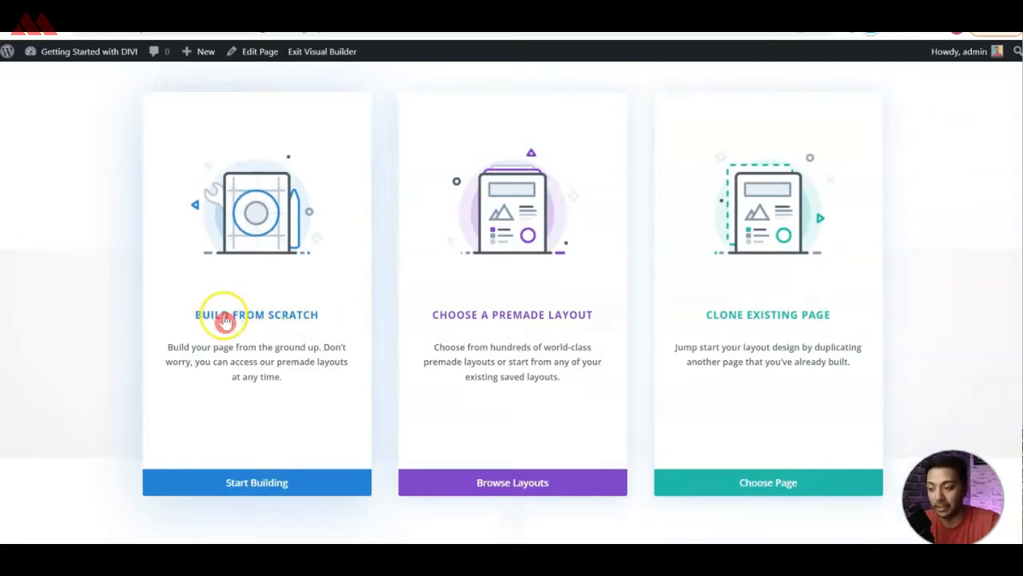
left_click(232, 481)
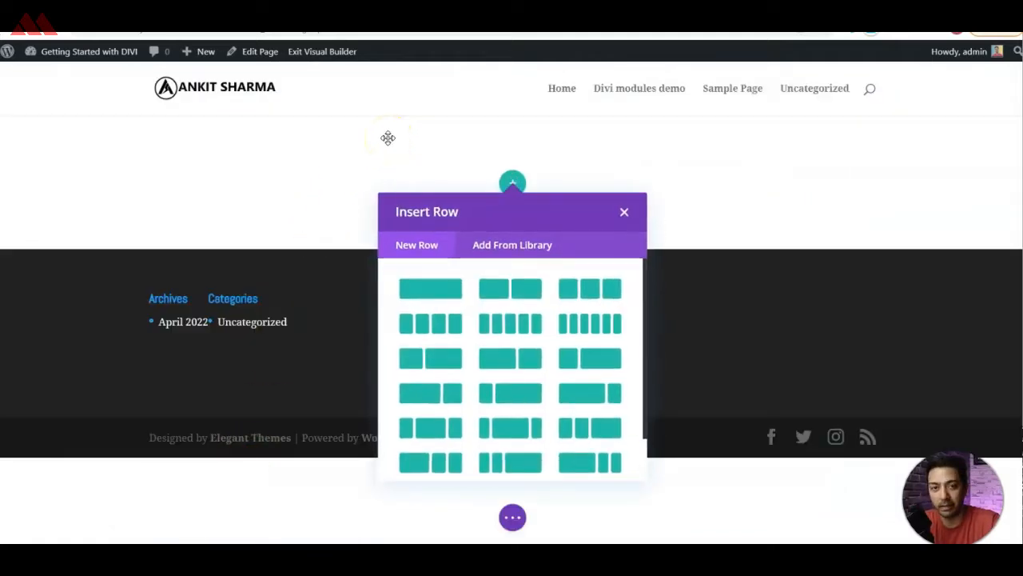
left_click(527, 296)
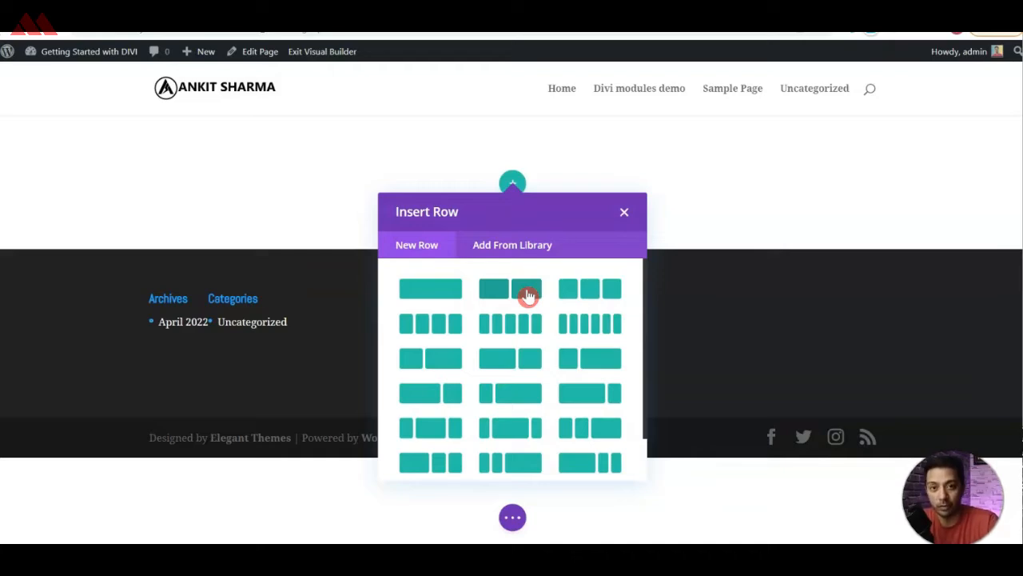
left_click(430, 294)
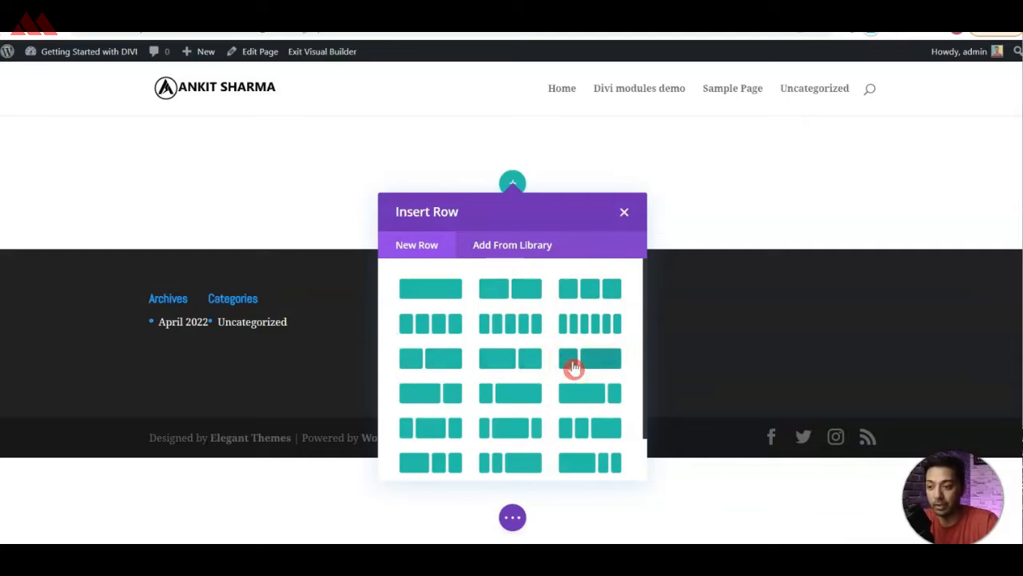
left_click(520, 296)
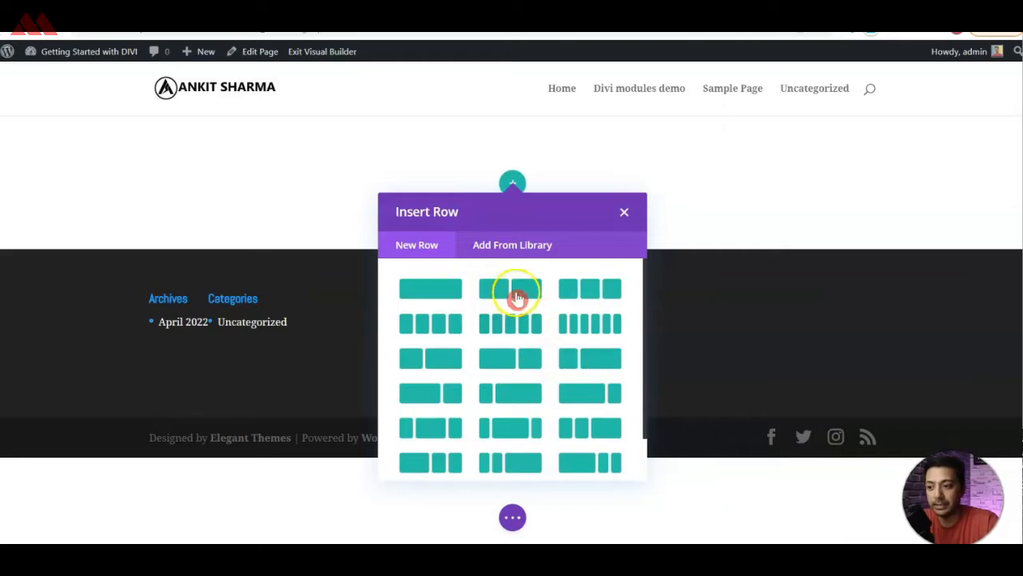
left_click(515, 294)
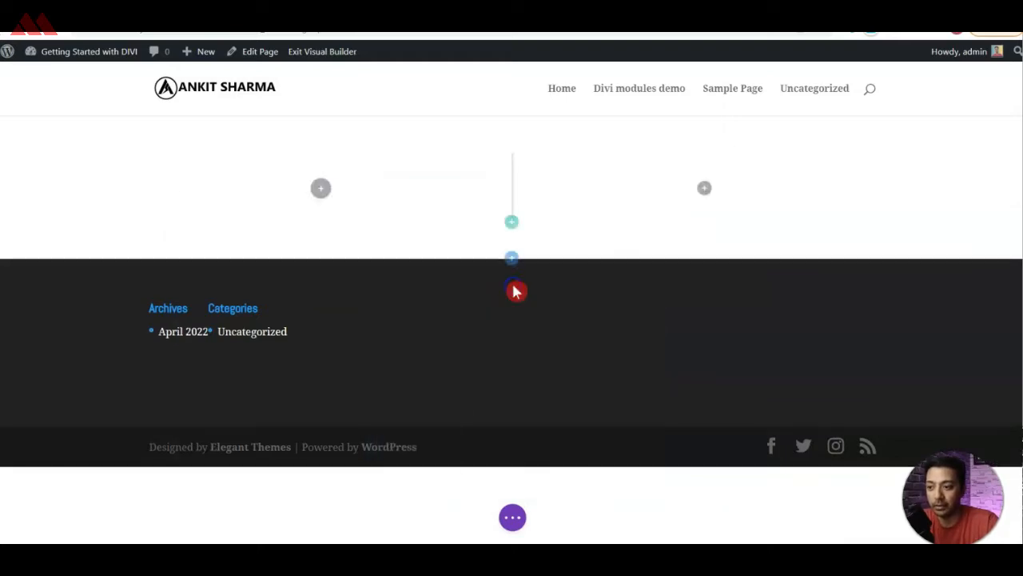
left_click(428, 212)
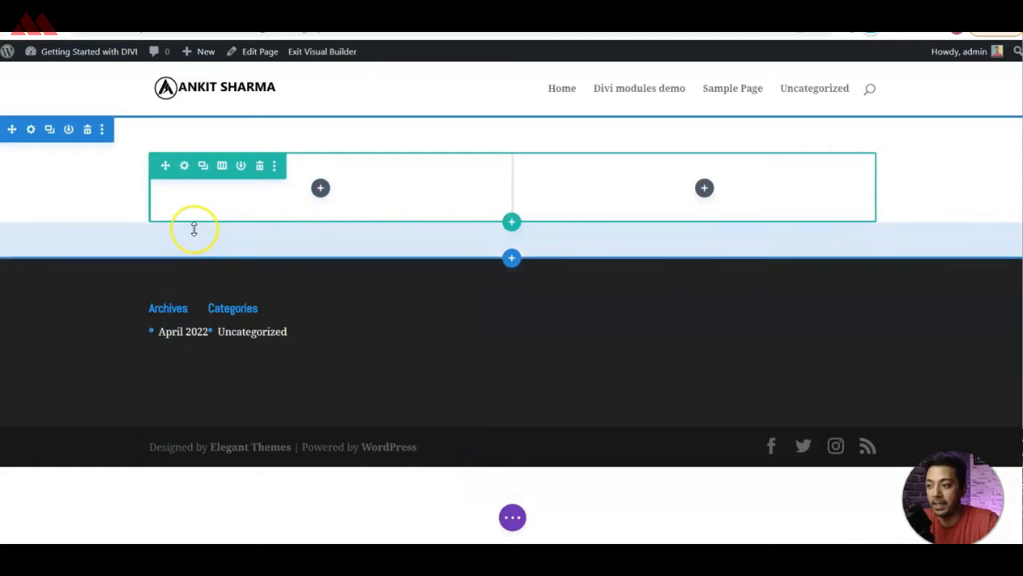
left_click(30, 145)
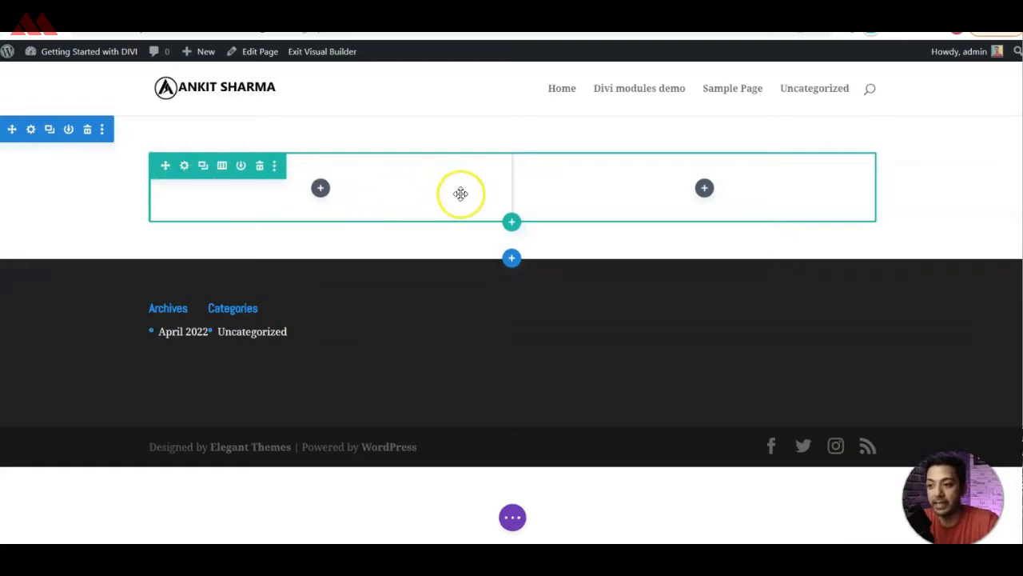
Find the Text module by searching for "text" and add it to the row's first column.
left_click(318, 200)
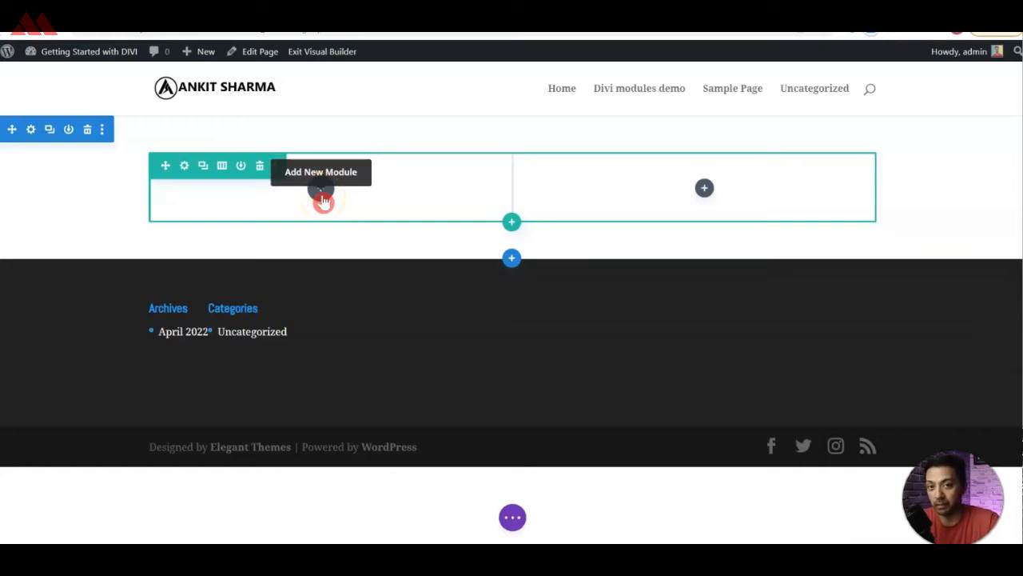
left_click(322, 197)
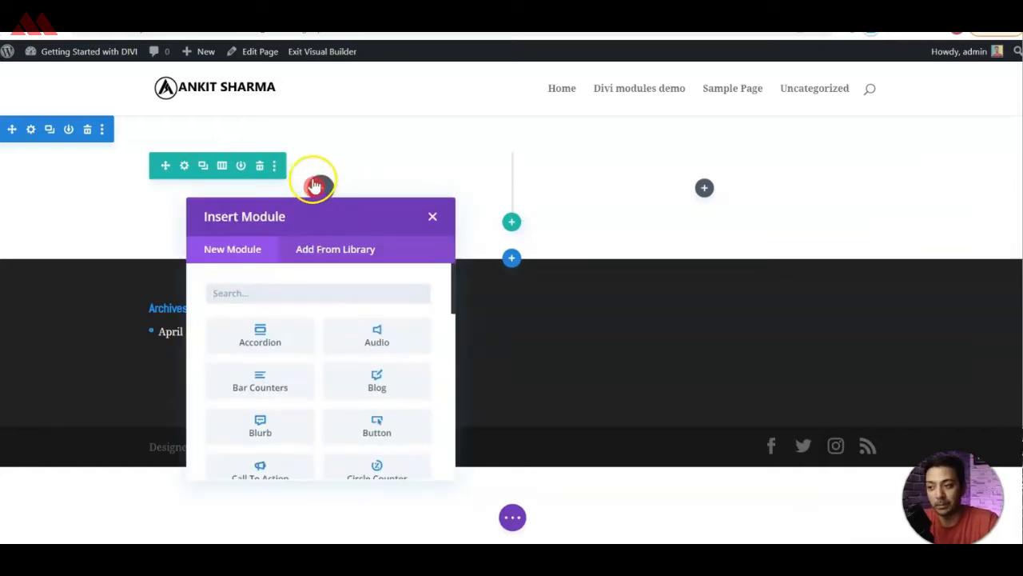
left_click(350, 324)
scroll(351, 323, "down", 5)
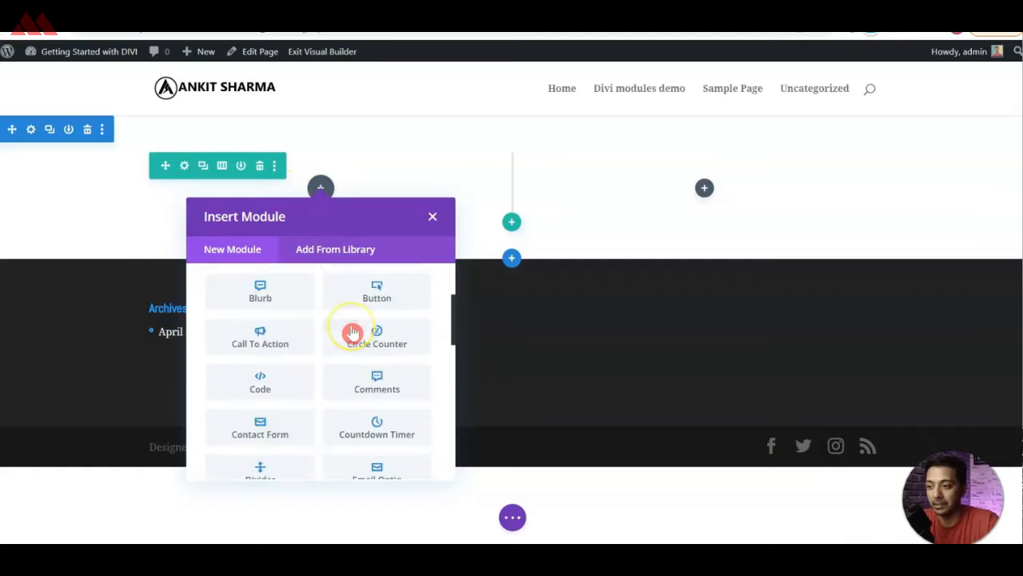
scroll(352, 333, "down", 4)
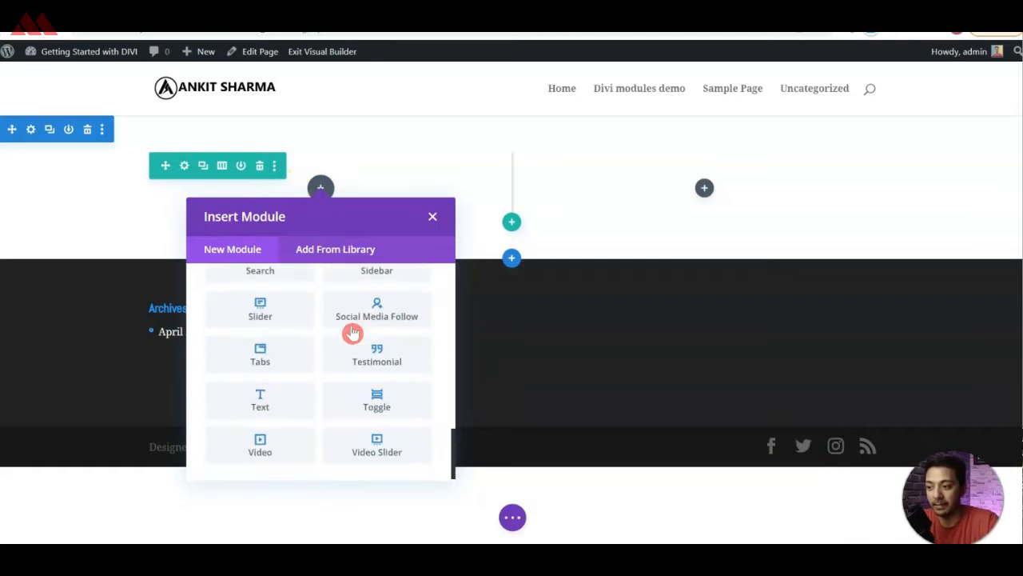
type("te")
left_click(335, 412)
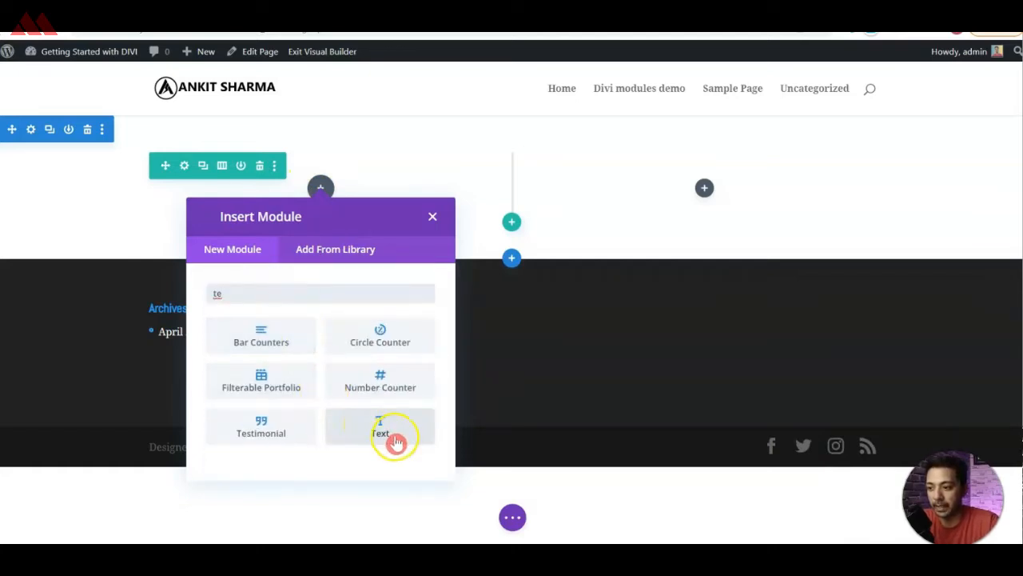
type("xt")
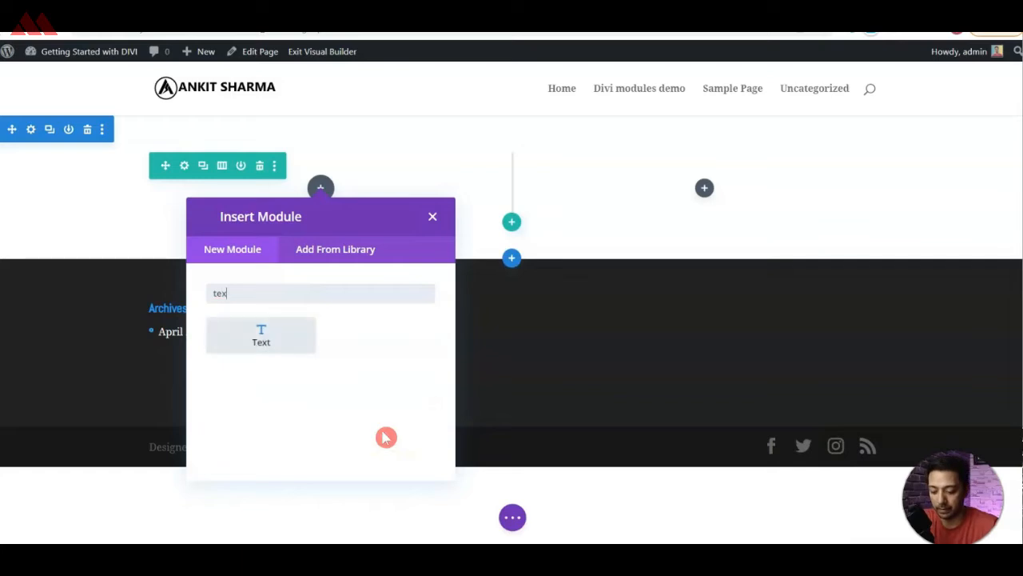
left_click(270, 343)
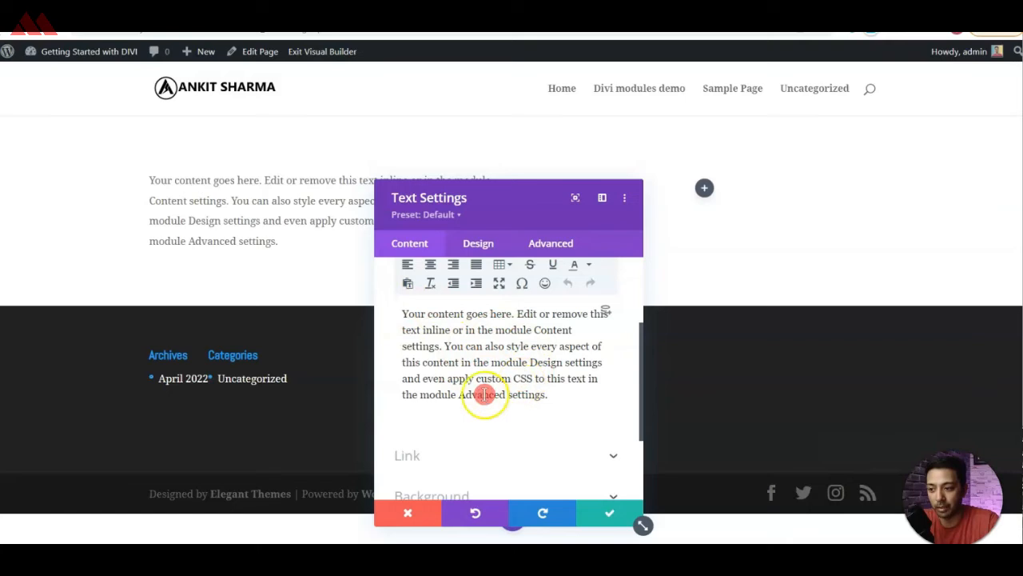
Append "awdawdad" to the end of the Text module's placeholder body paragraph.
left_click(478, 361)
left_click(558, 394)
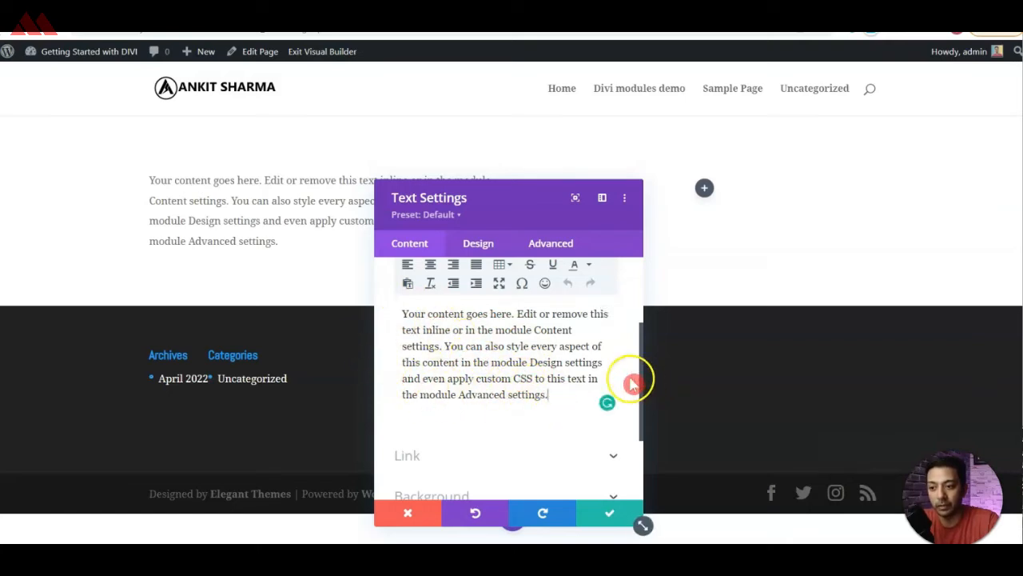
scroll(518, 372, "up", 3)
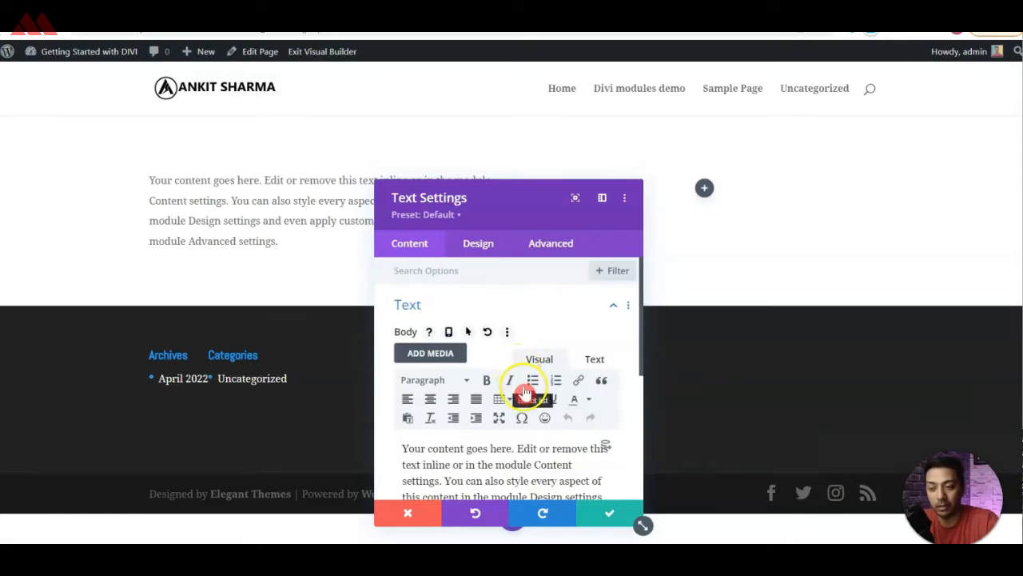
scroll(524, 393, "down", 3)
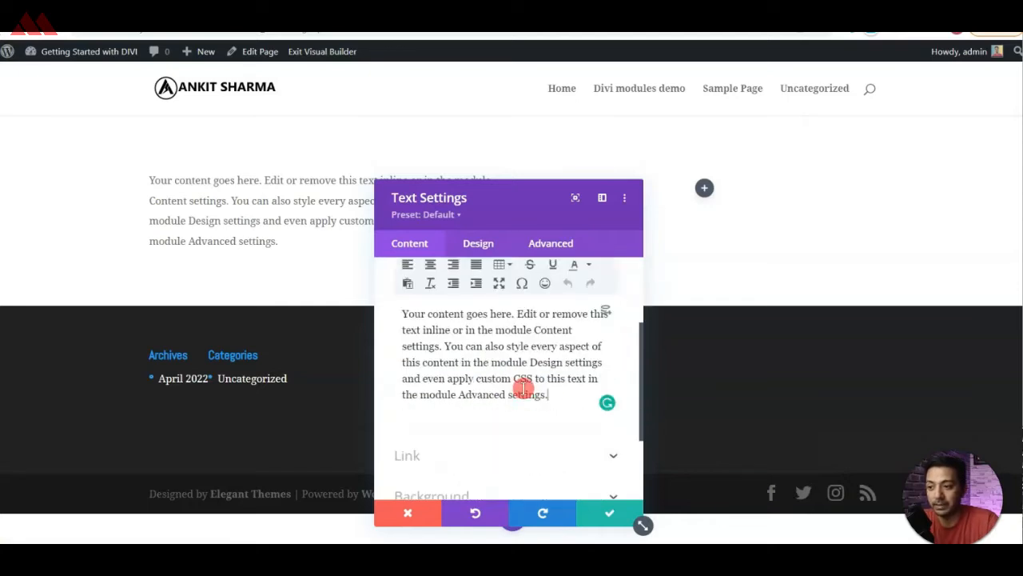
type("awdad")
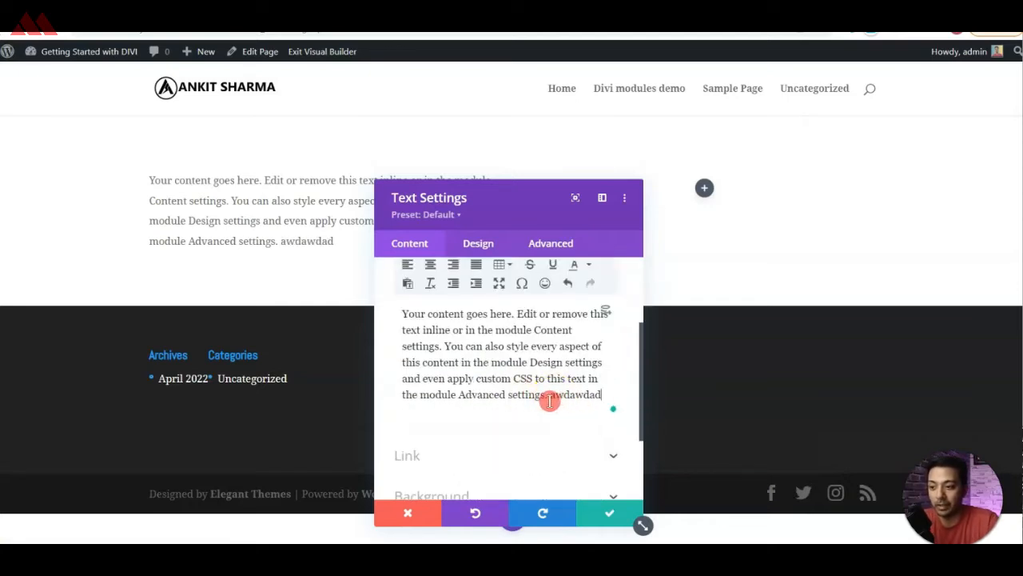
left_click(286, 240)
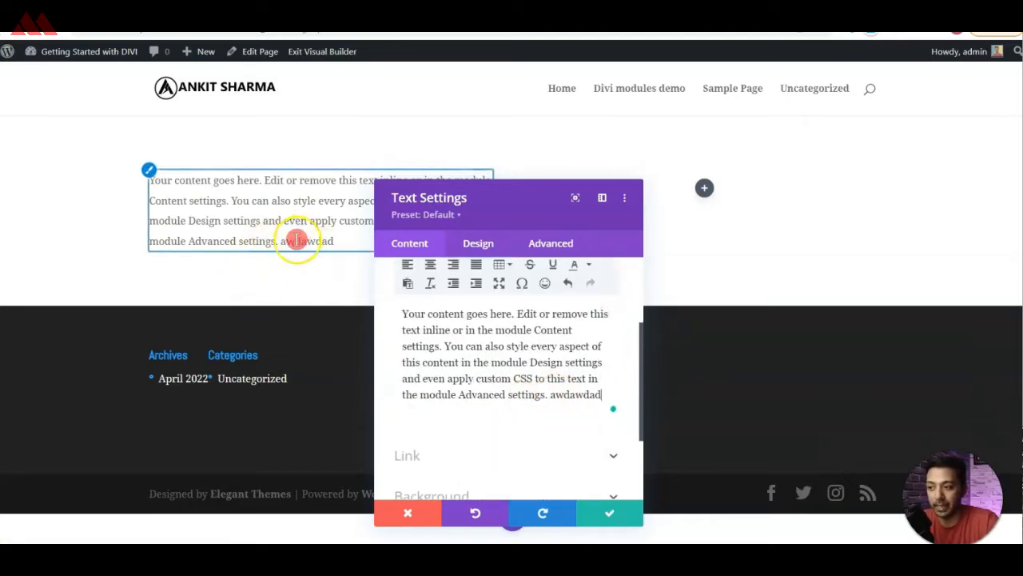
Give the Text module a light grey background colour, #f7f7f7.
scroll(472, 350, "down", 3)
left_click(452, 339)
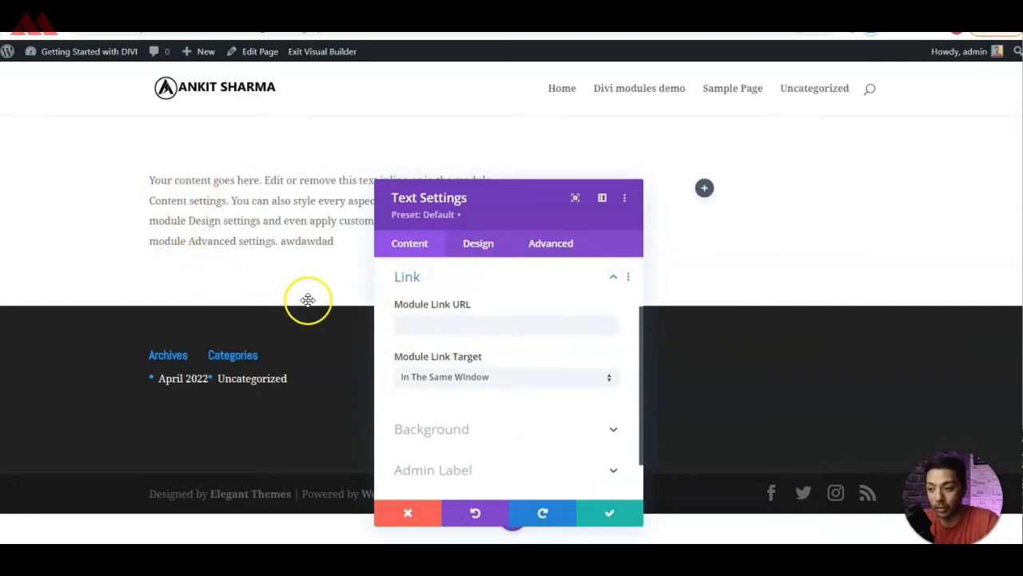
left_click(523, 428)
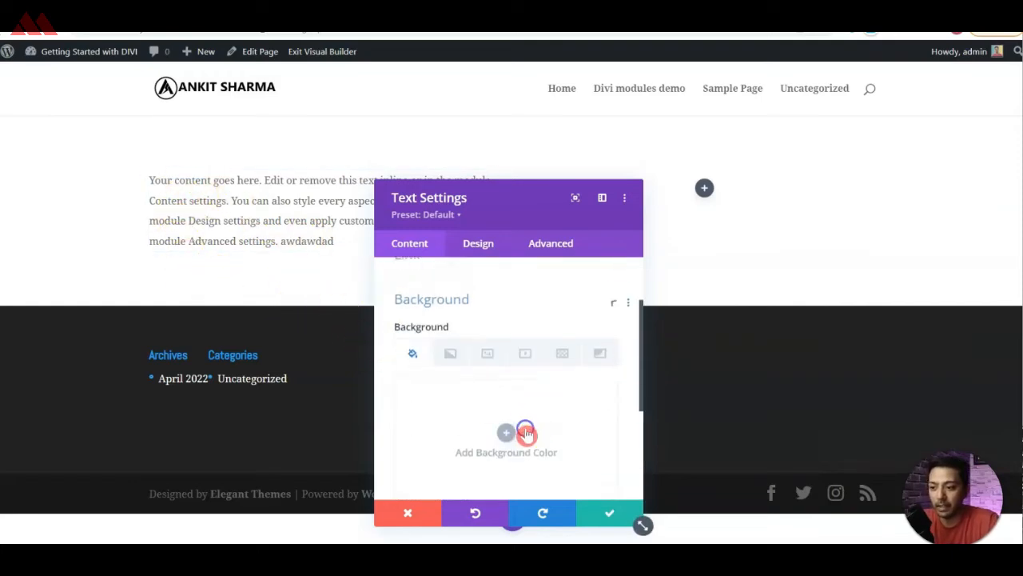
left_click(462, 379)
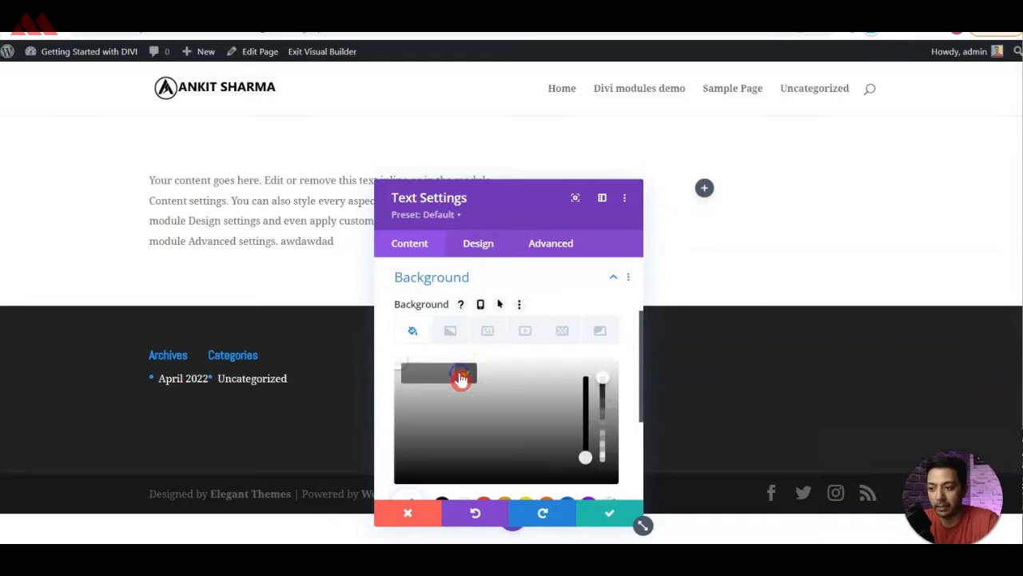
left_click(542, 370)
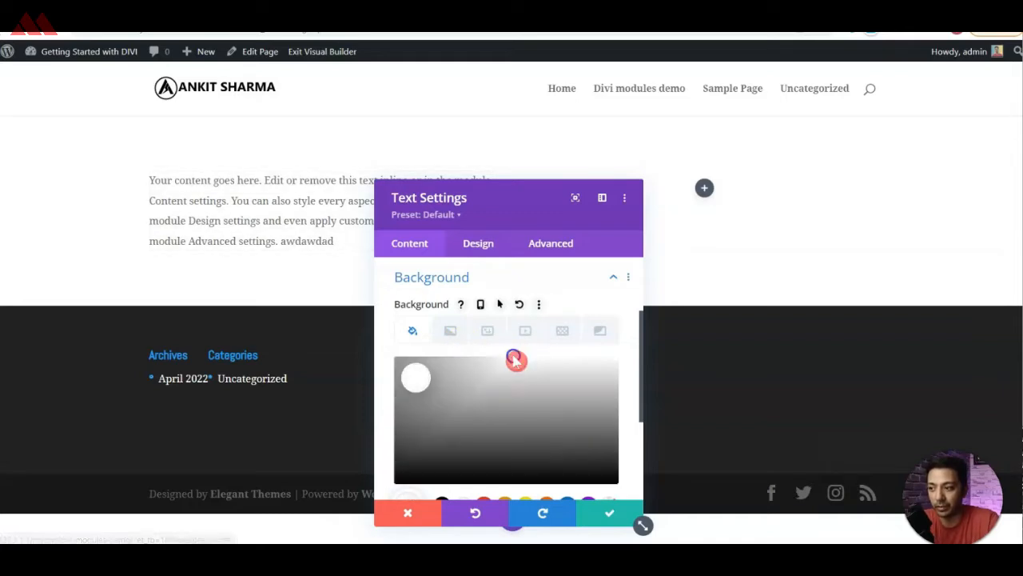
left_click(516, 359)
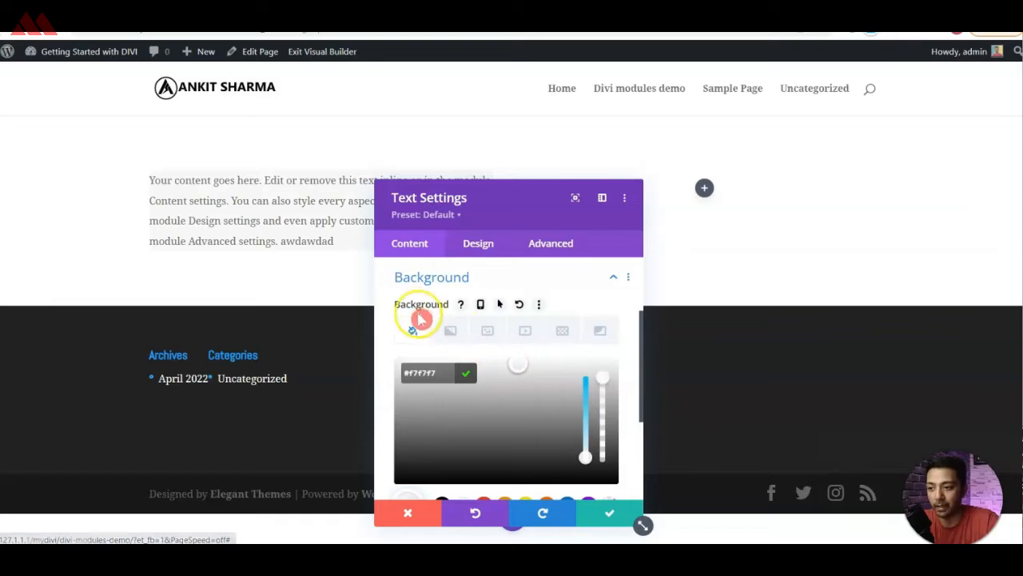
Review the Text module's saved colour swatches, admin label and body content settings.
scroll(423, 320, "down", 3)
left_click(463, 403)
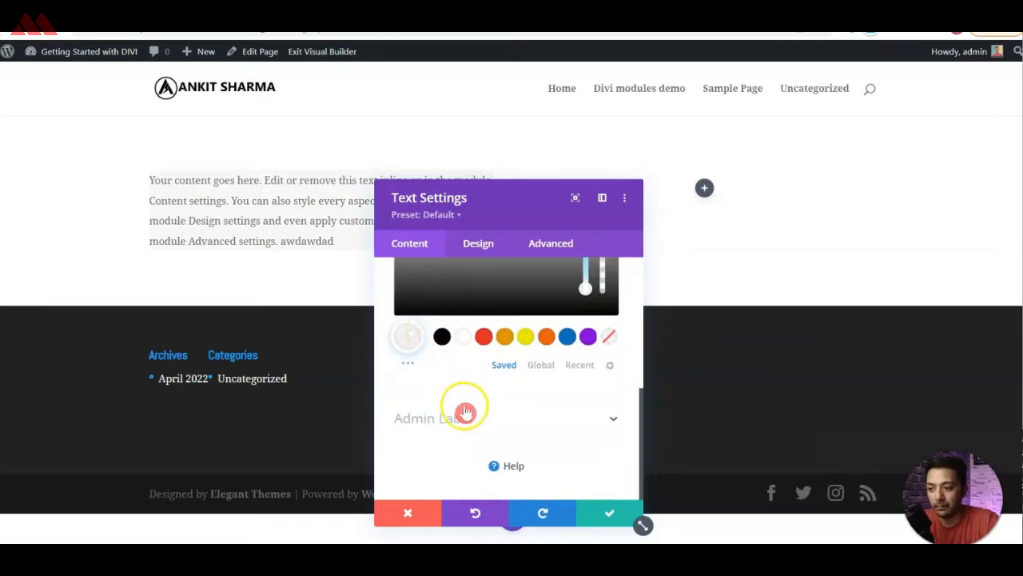
left_click(544, 413)
left_click(424, 412)
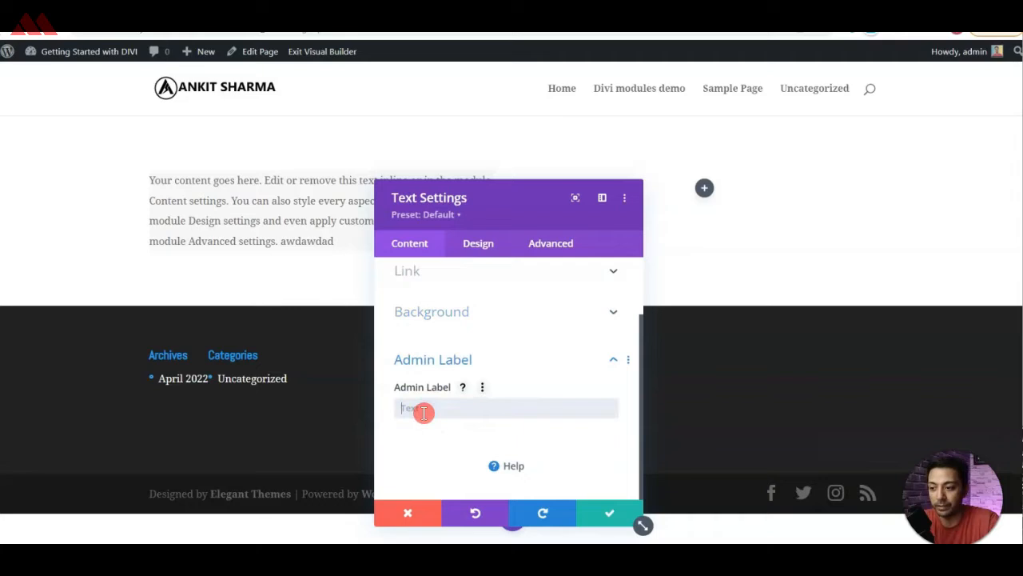
left_click(408, 253)
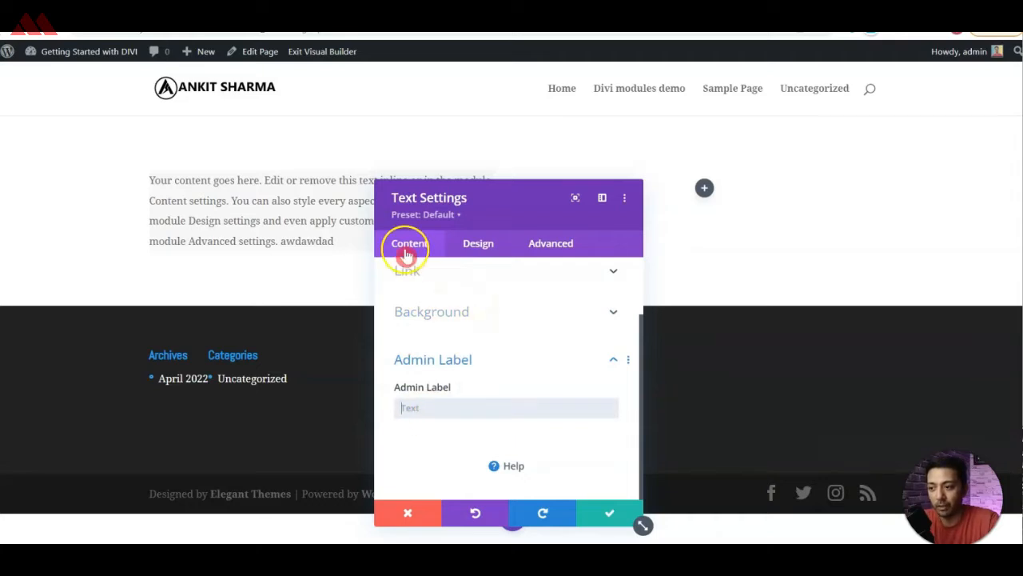
left_click(415, 253)
left_click(484, 244)
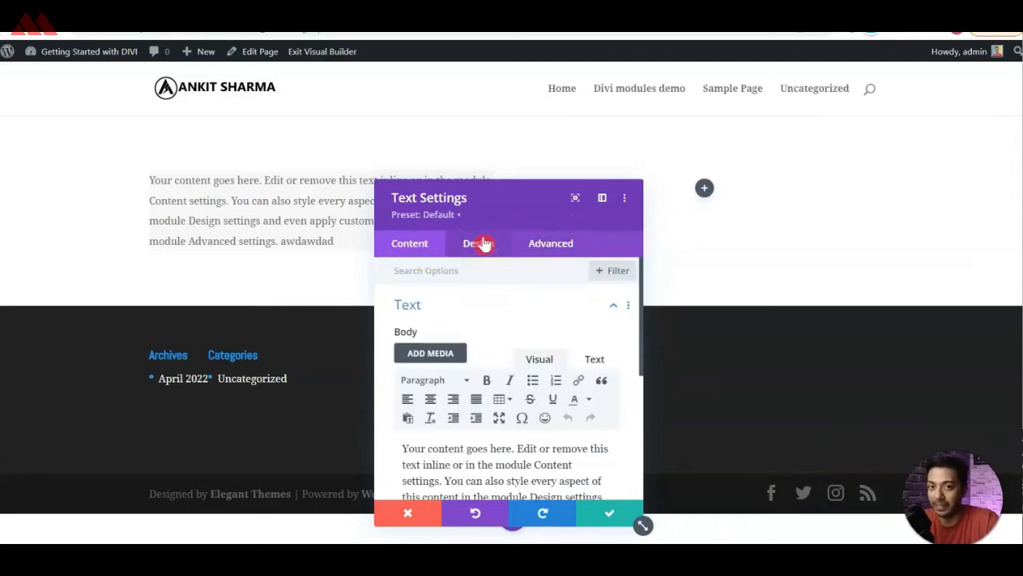
left_click(410, 255)
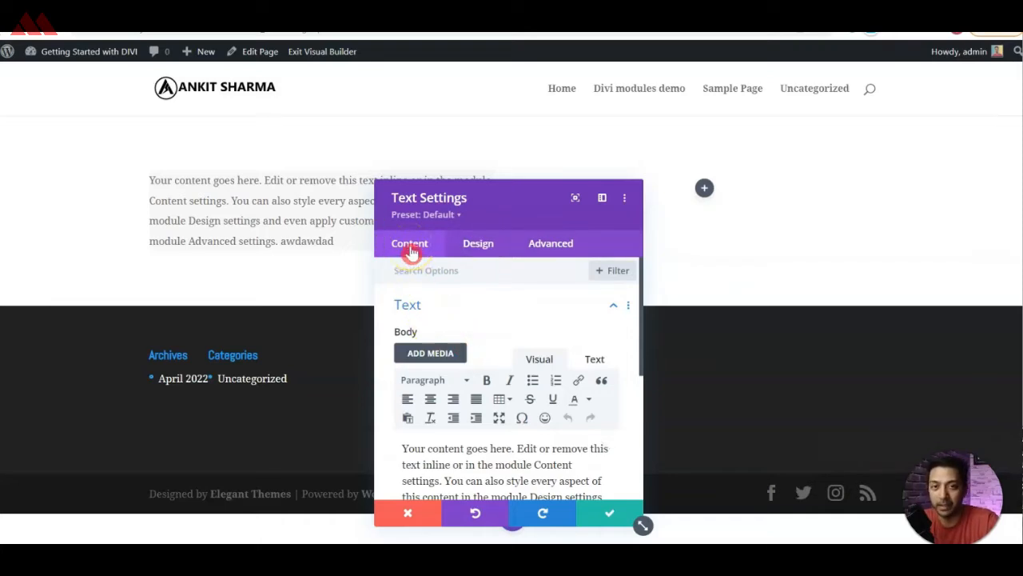
Examine the body text, unordered list and ordered list options in the Text module's design settings.
left_click(477, 248)
left_click(486, 303)
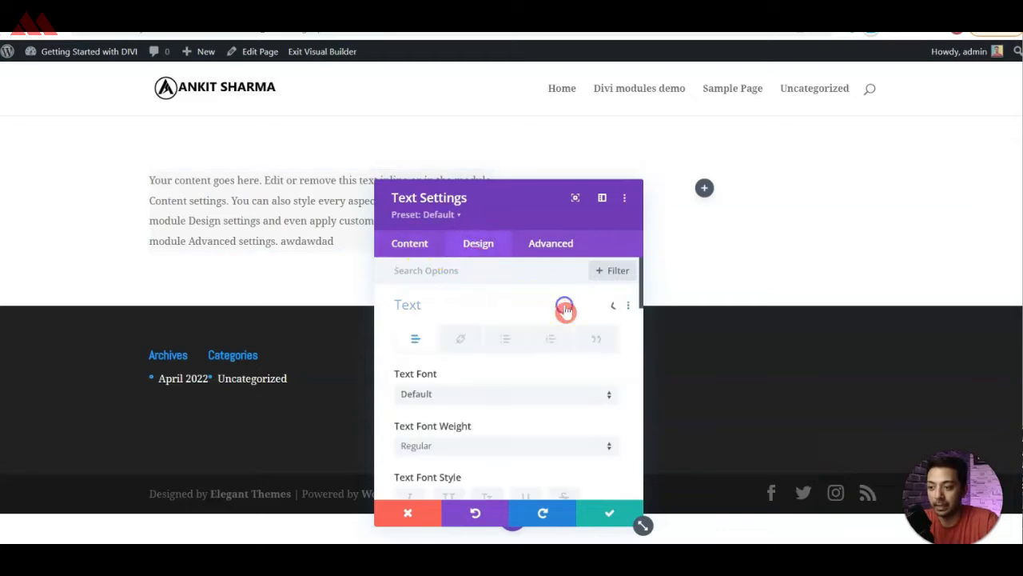
left_click(499, 342)
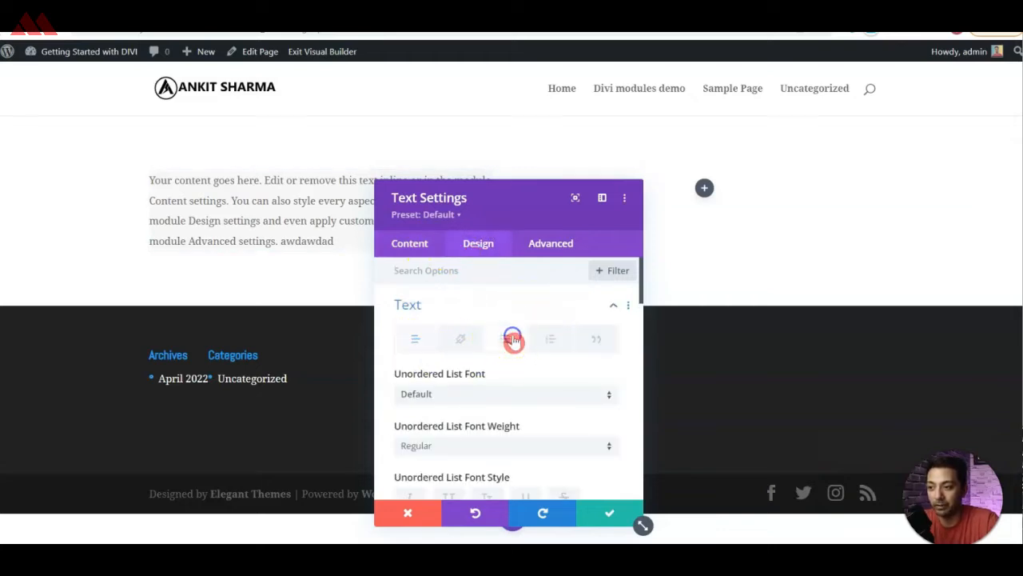
left_click(537, 344)
left_click(416, 344)
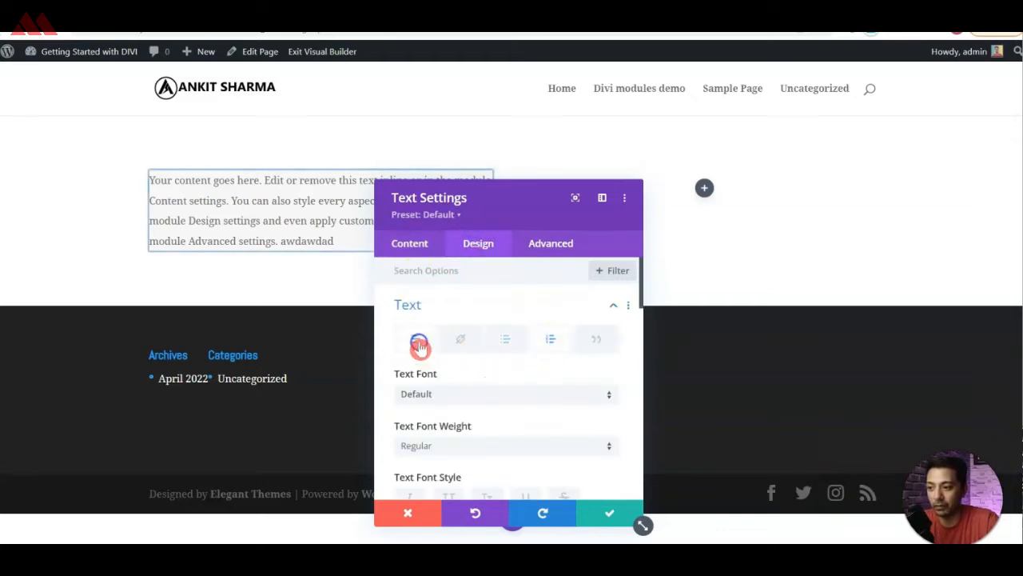
Try the Adamina and Akaya Kanadaka fonts on the Text module's body text.
scroll(480, 396, "down", 2)
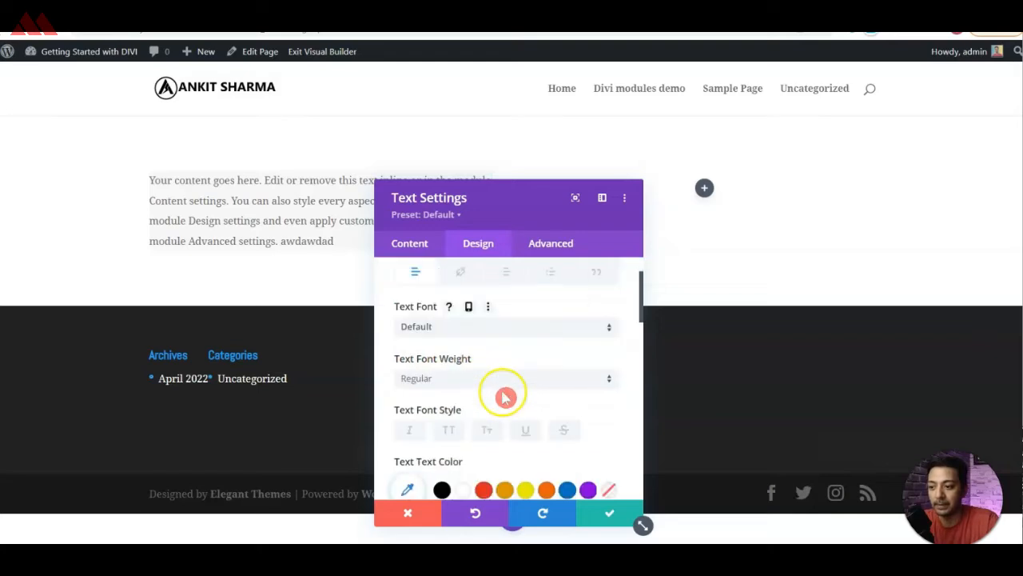
left_click(443, 326)
left_click(450, 357)
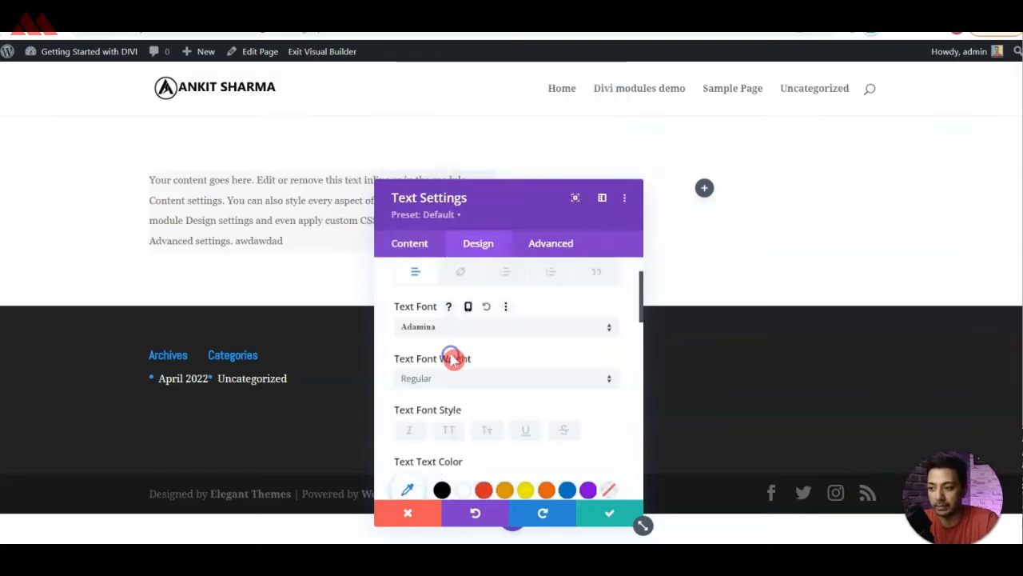
left_click(484, 325)
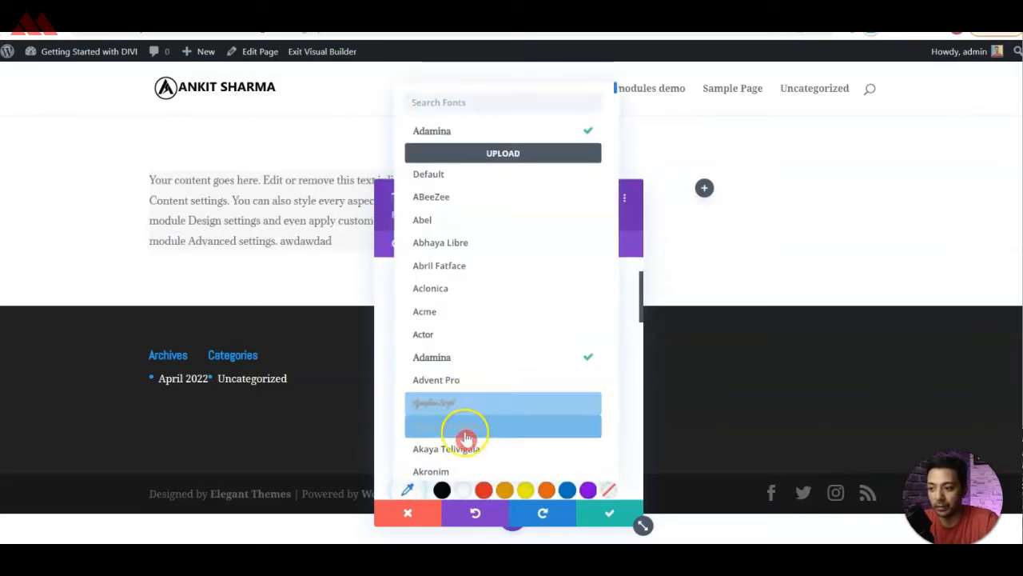
left_click(468, 432)
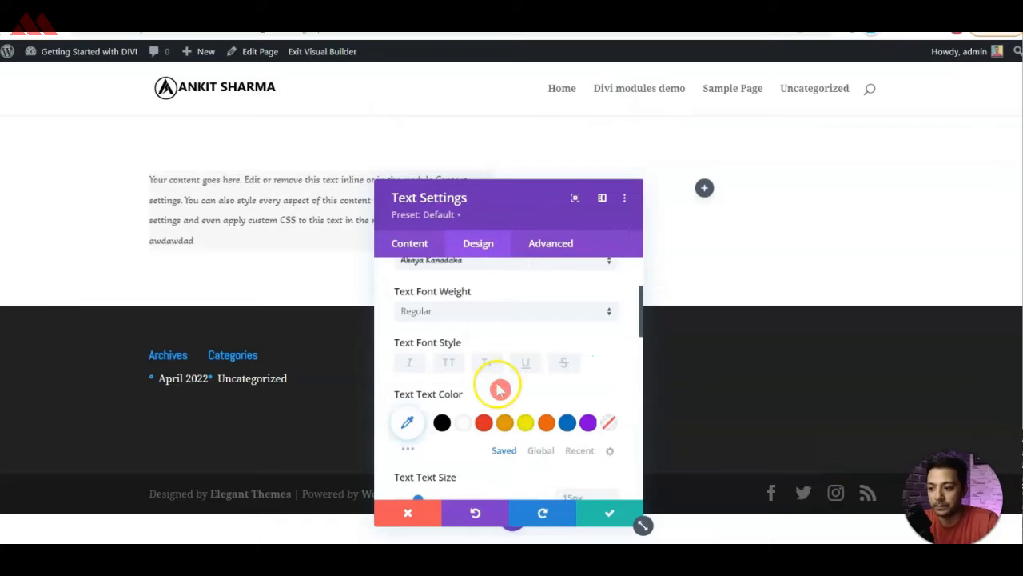
Try the saved red and orange swatches as the body text colour.
scroll(499, 390, "down", 1)
left_click(483, 355)
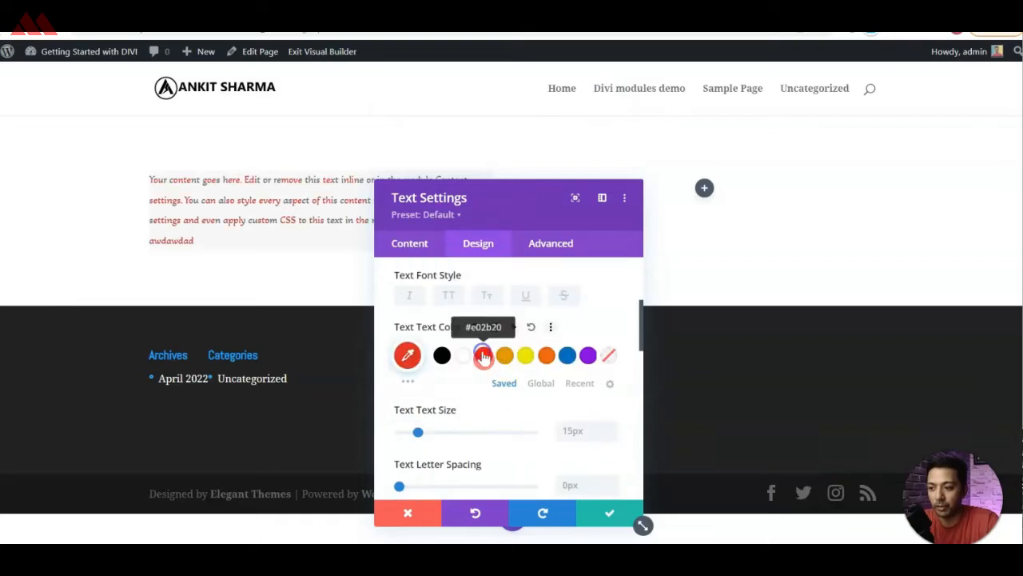
left_click(546, 355)
Set the body text size to 20px and its colour to black.
scroll(456, 348, "down", 2)
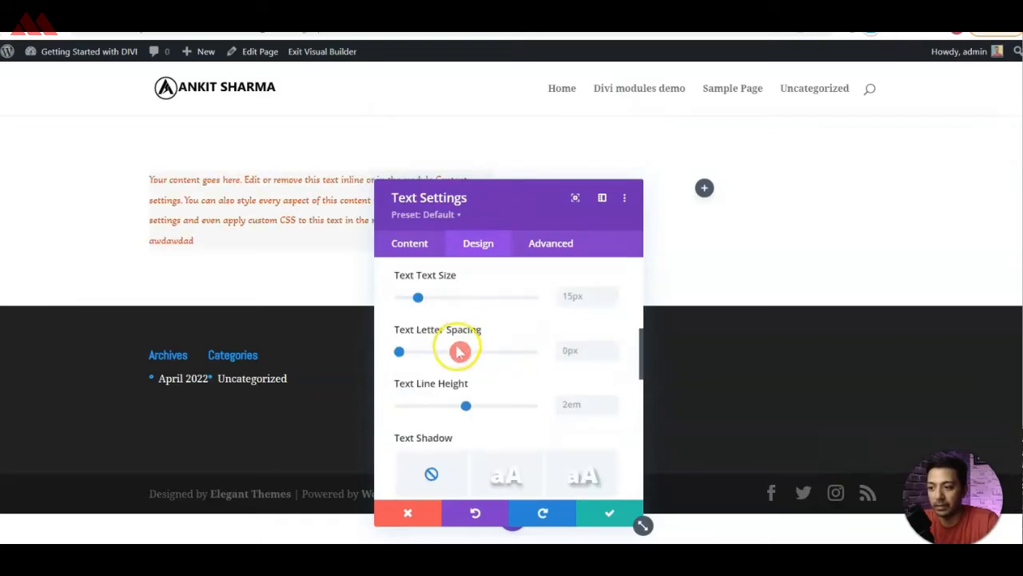
mouse_move(421, 300)
left_mouse_down()
mouse_move(436, 299)
mouse_move(426, 303)
left_mouse_up()
scroll(509, 364, "down", 1)
scroll(502, 361, "up", 3)
scroll(498, 362, "down", 2)
scroll(499, 362, "down", 2)
Change the body text font to Abel with the uppercase font style.
scroll(499, 362, "up", 6)
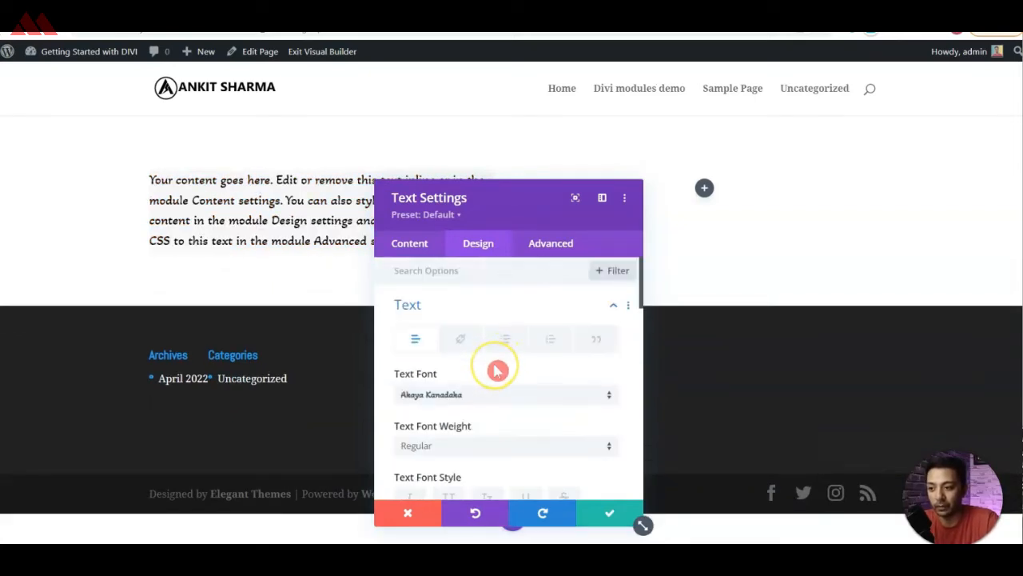
scroll(495, 373, "down", 2)
left_click(451, 364)
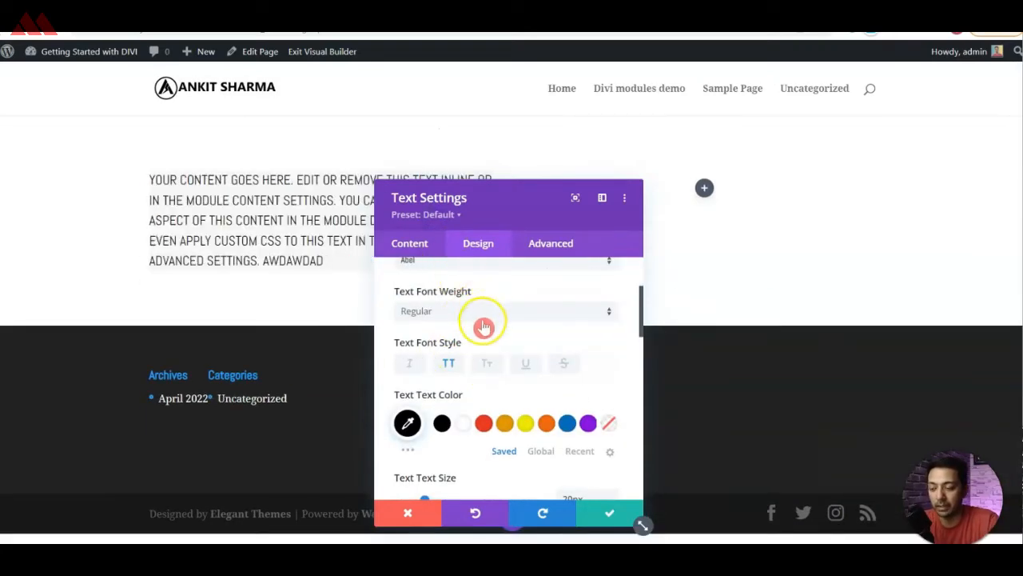
Try several text shadow presets on the body text and return to no shadow.
scroll(496, 362, "down", 3)
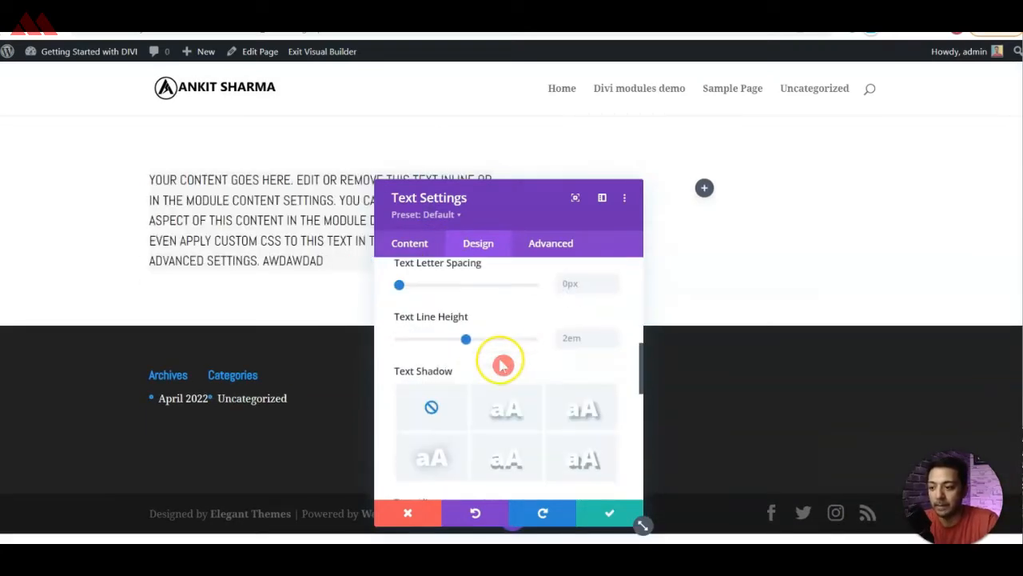
scroll(500, 366, "down", 1)
left_click(506, 344)
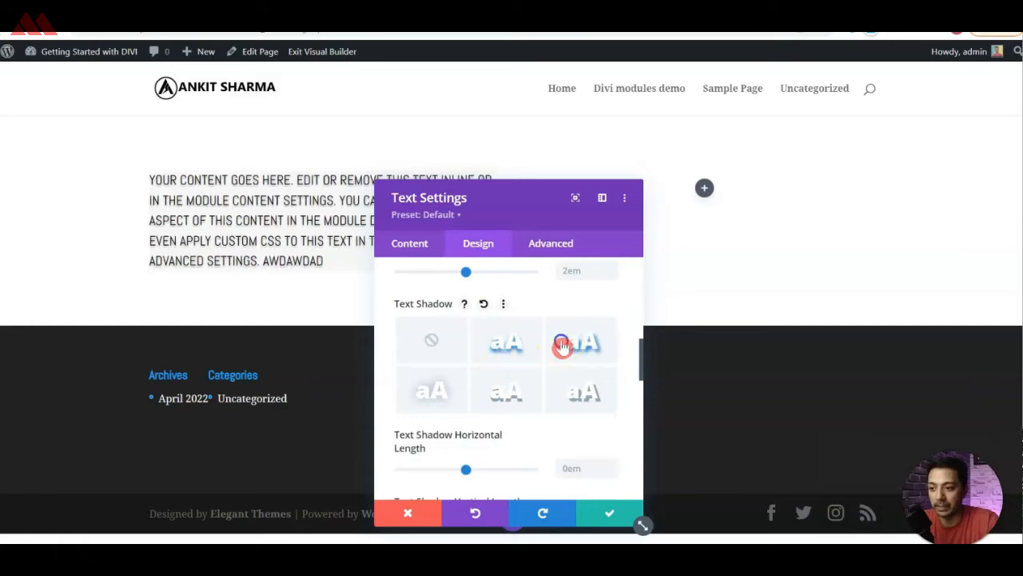
left_click(487, 388)
left_click(411, 344)
scroll(495, 332, "down", 2)
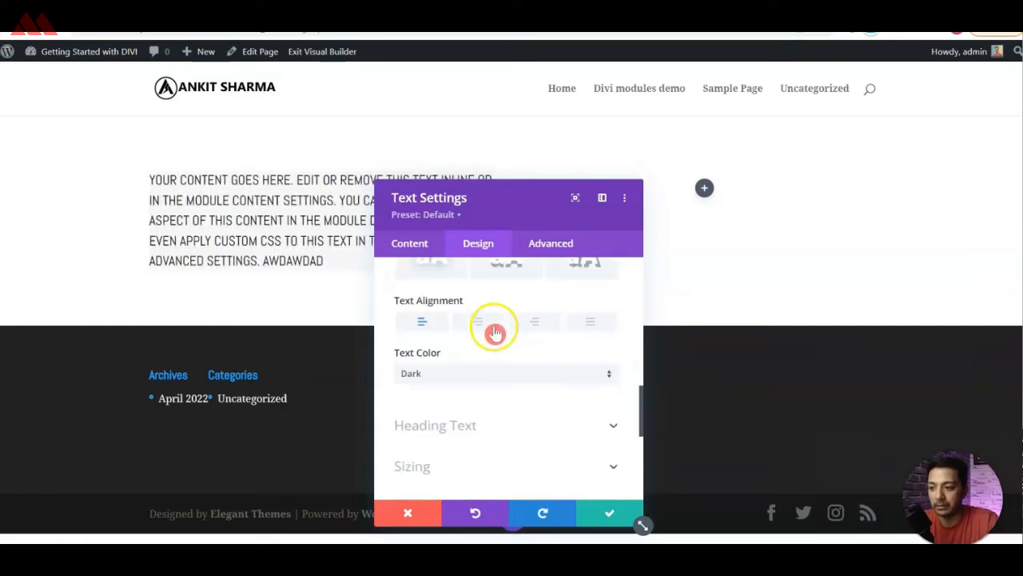
Try centre, right and justified alignment on the body text and return to left alignment.
left_click(474, 323)
left_click(530, 321)
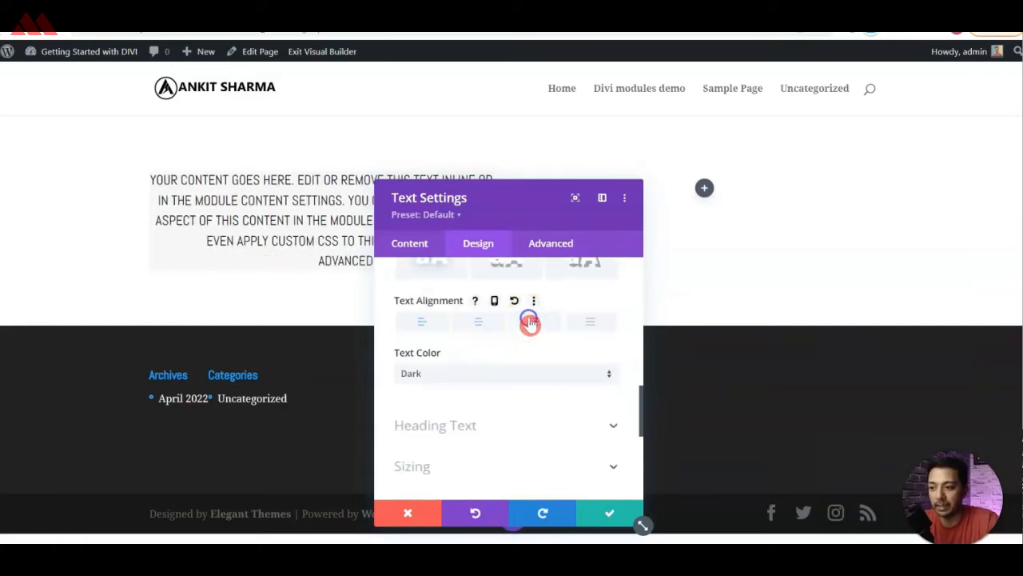
left_click(581, 322)
left_click(421, 323)
Examine the Heading 2 options in the Text module's heading text settings.
scroll(458, 352, "down", 2)
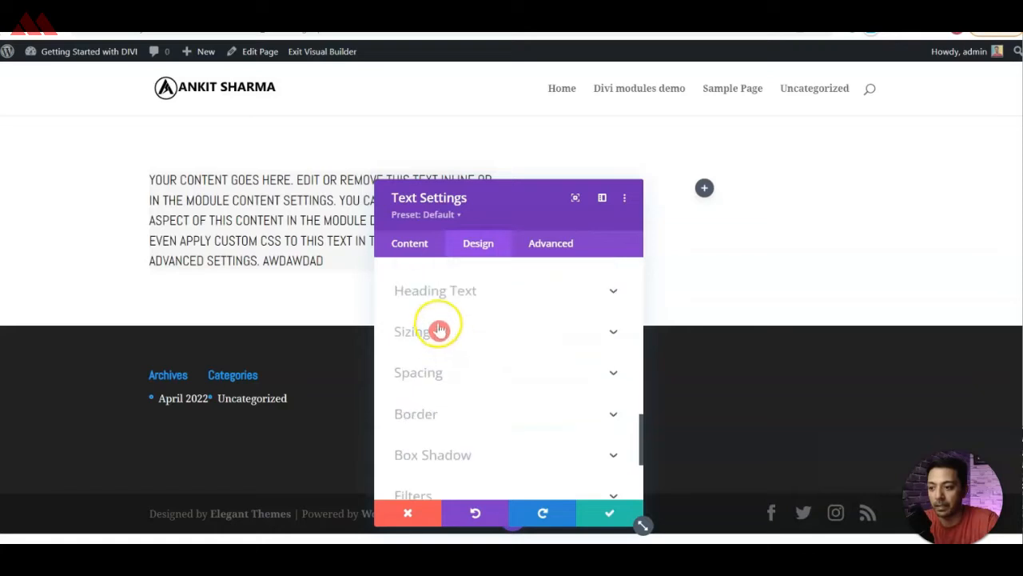
left_click(521, 291)
left_click(452, 315)
scroll(520, 415, "down", 2)
scroll(520, 415, "down", 5)
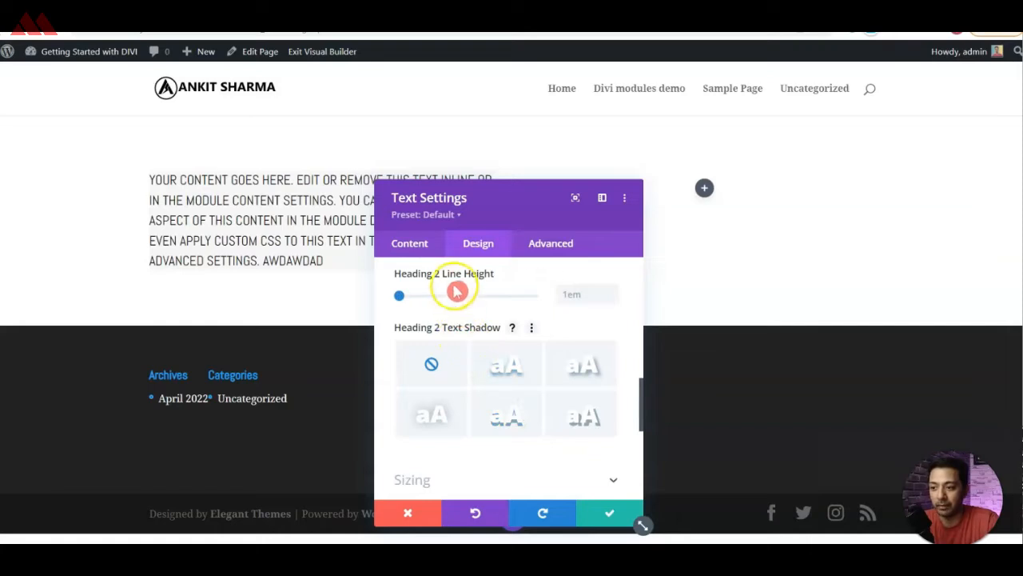
Try a narrower module width with the settings window moved clear of the text, and restore the width to auto.
scroll(462, 332, "down", 2)
left_click(465, 347)
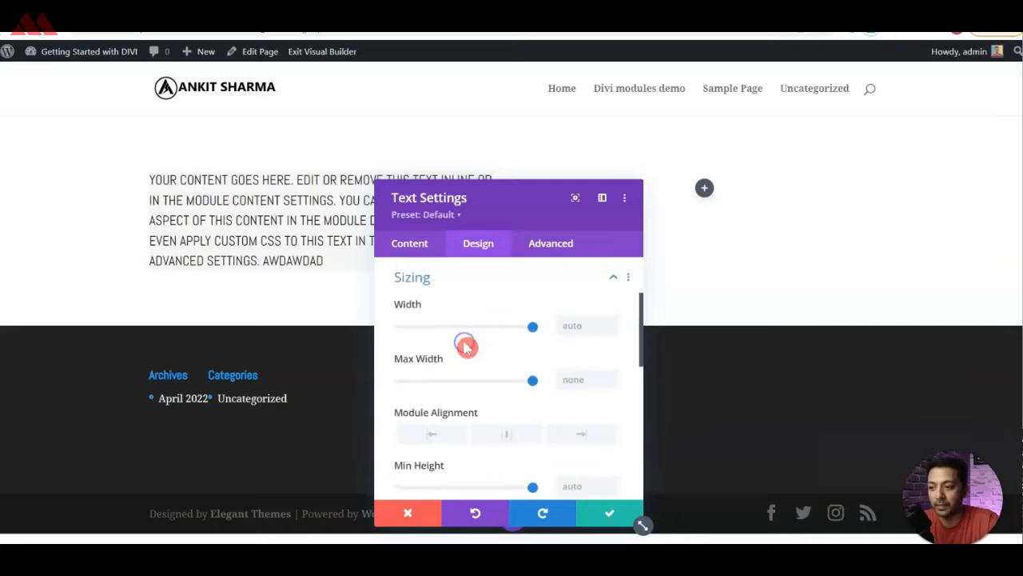
left_click_drag(532, 326, 475, 329)
left_click_drag(484, 191, 728, 168)
left_click_drag(718, 304, 788, 314)
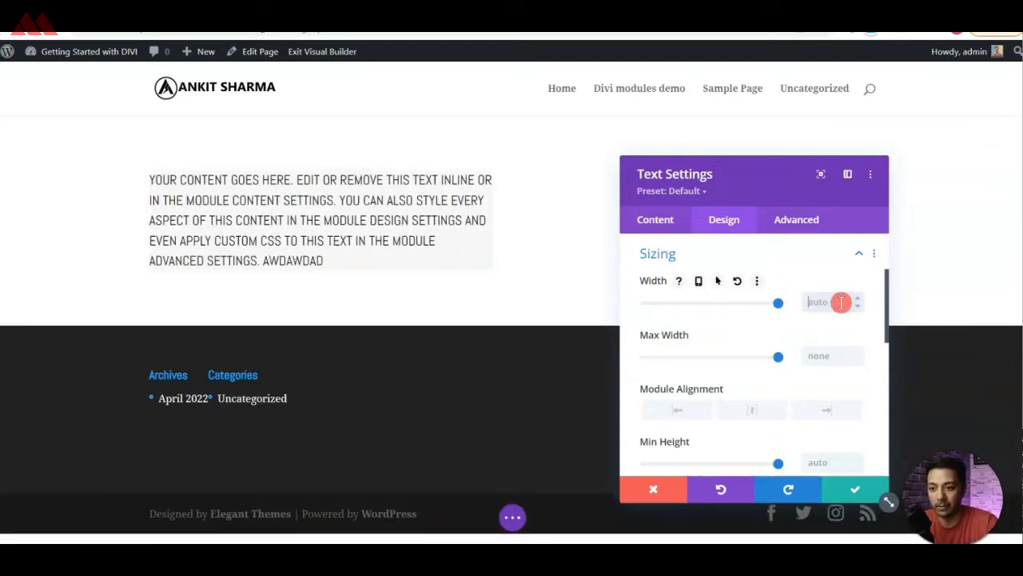
scroll(779, 350, "down", 3)
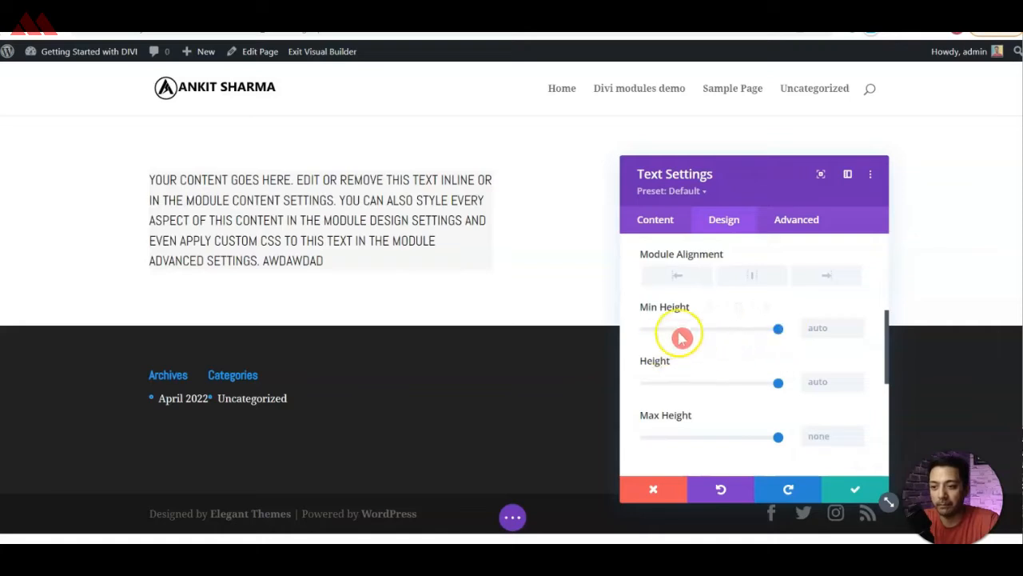
scroll(702, 402, "down", 1)
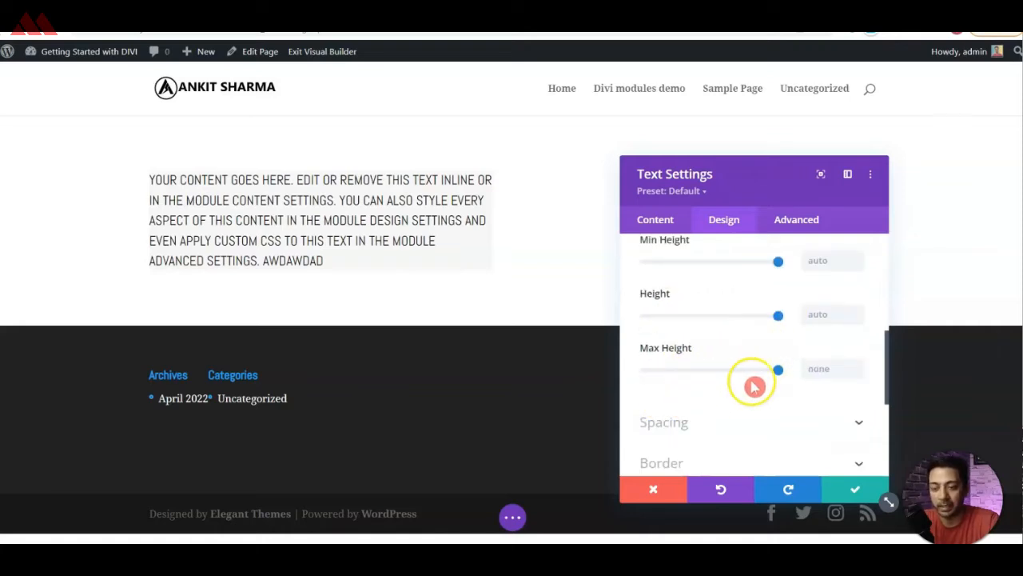
Set the Text module's top padding to 20px and link it with the bottom padding.
scroll(724, 380, "down", 1)
left_click(686, 357)
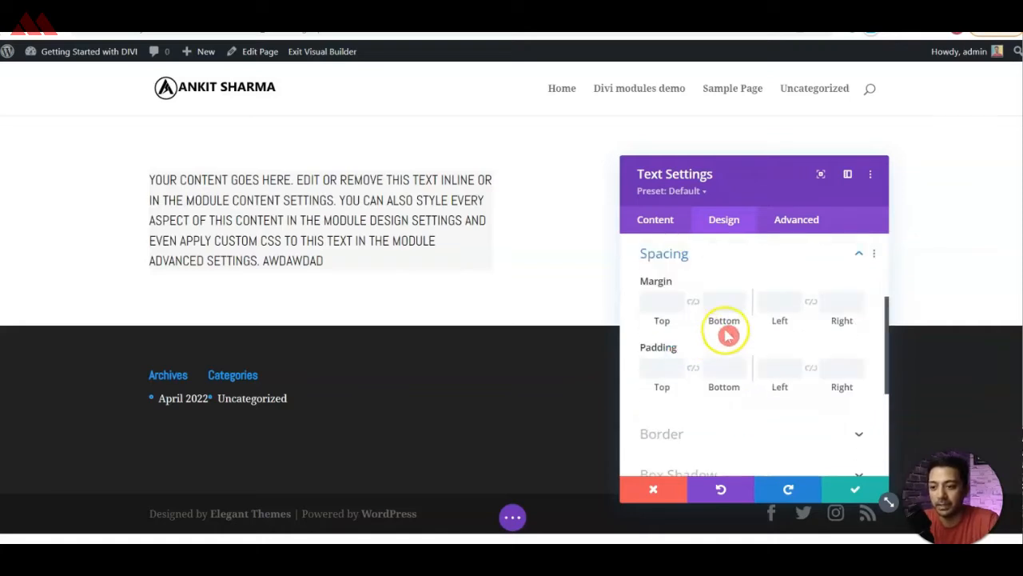
left_click(662, 369)
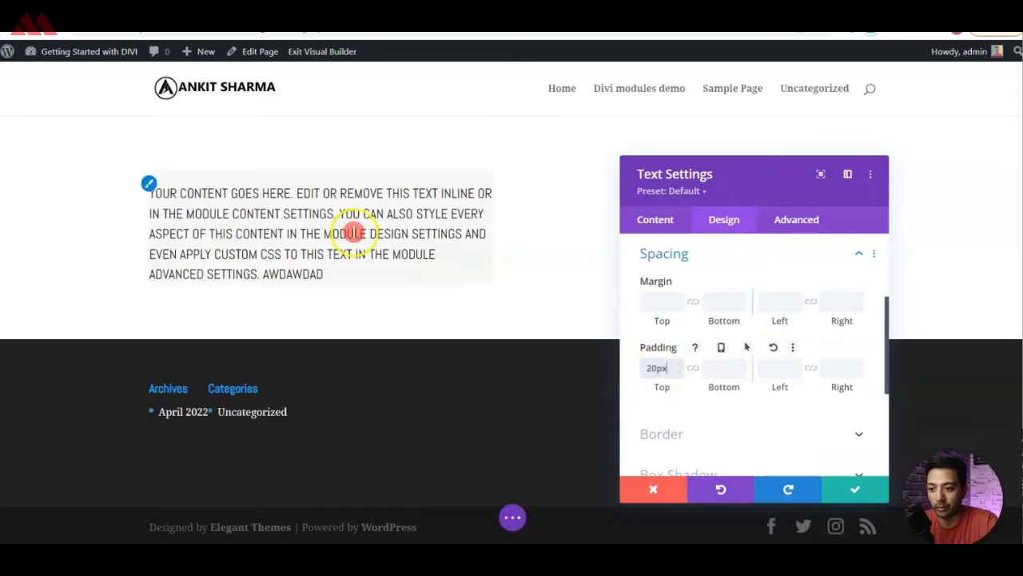
left_click(691, 372)
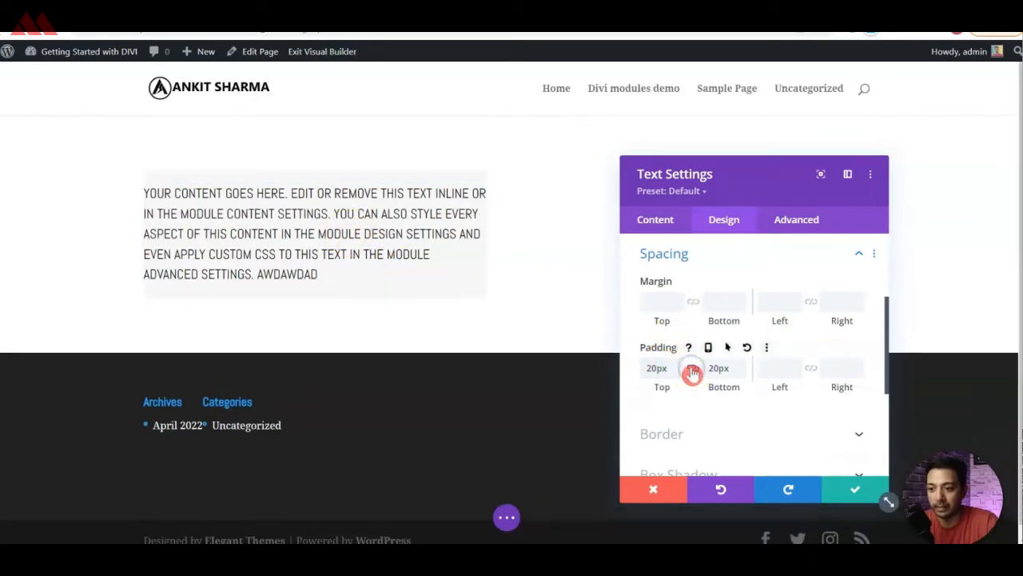
left_click(724, 368)
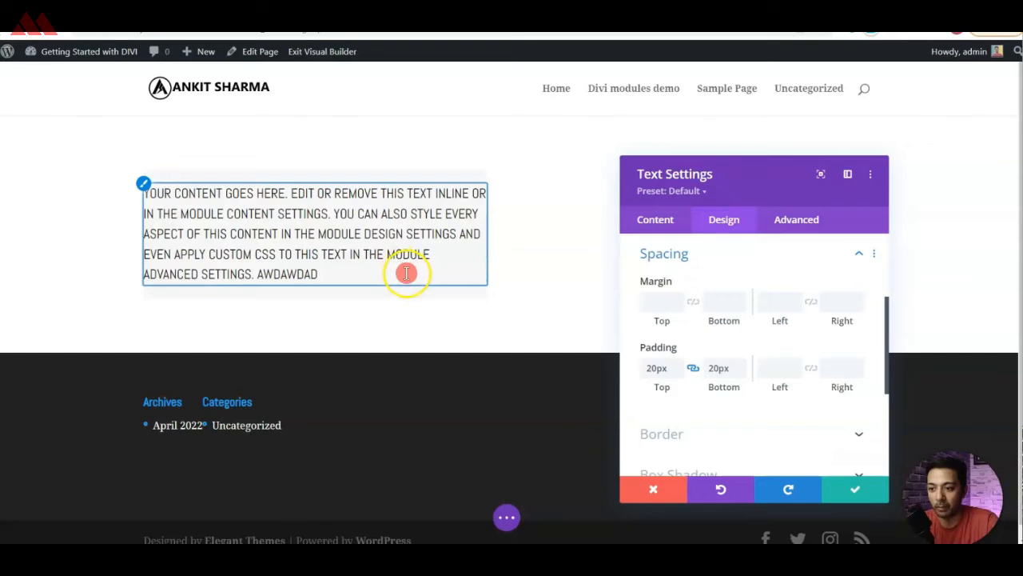
Set the Text module's left padding to 10px and link it with the right padding.
left_click(770, 367)
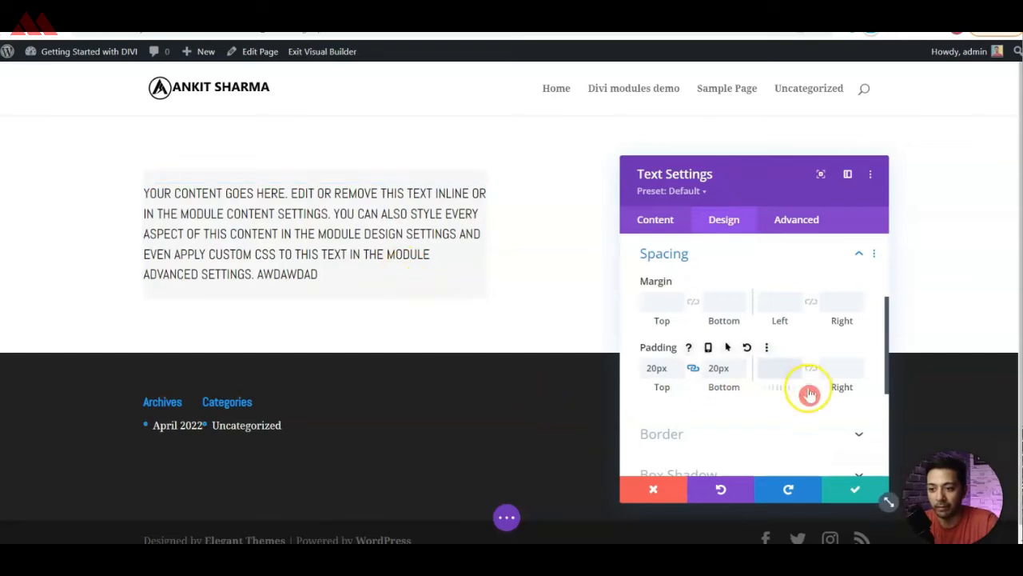
left_click(779, 361)
left_click(810, 369)
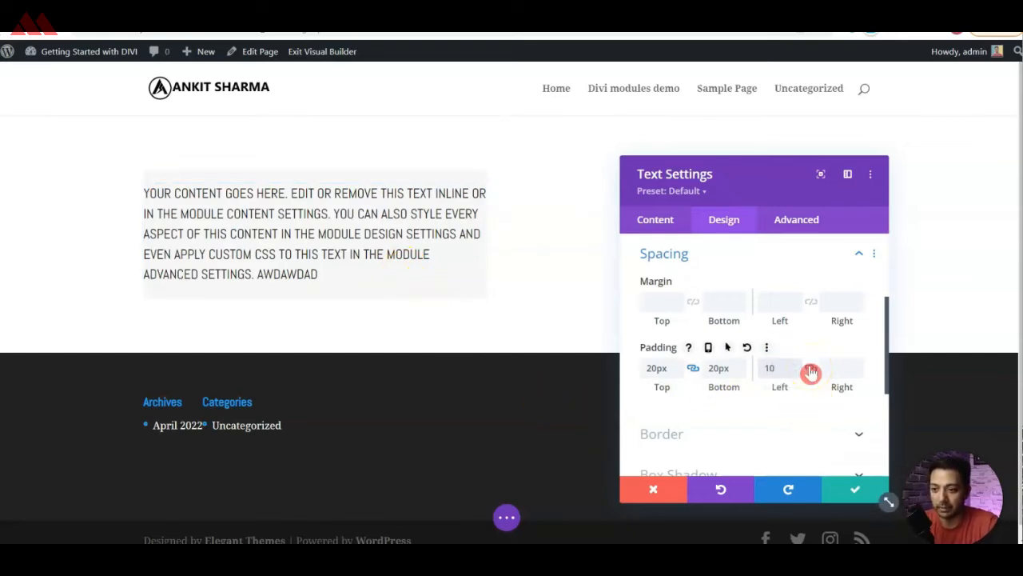
key("Tab")
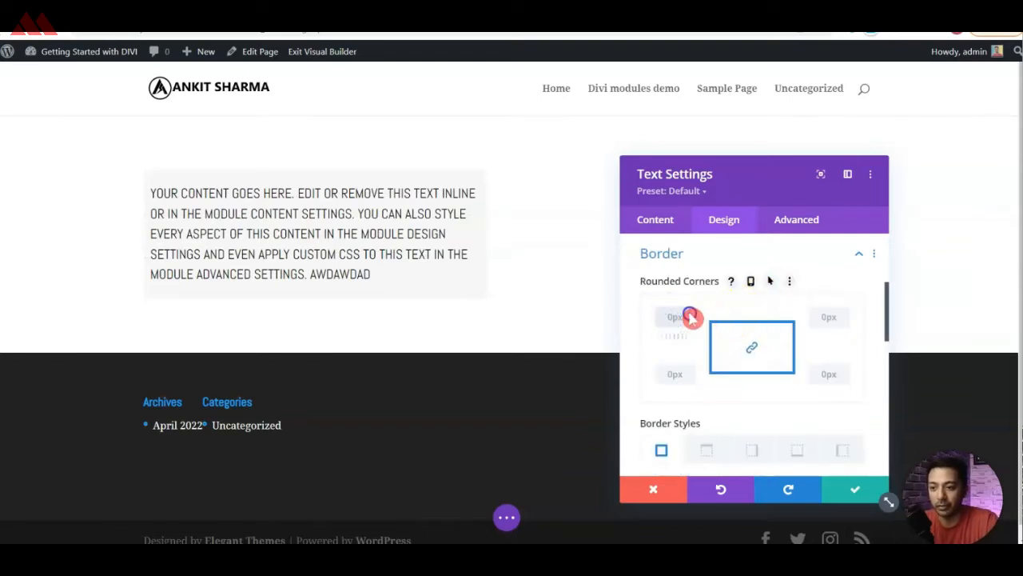
Unlink the Text module's rounded corners, setting both top corners to 10px and both bottom corners to 0px.
left_click(689, 315)
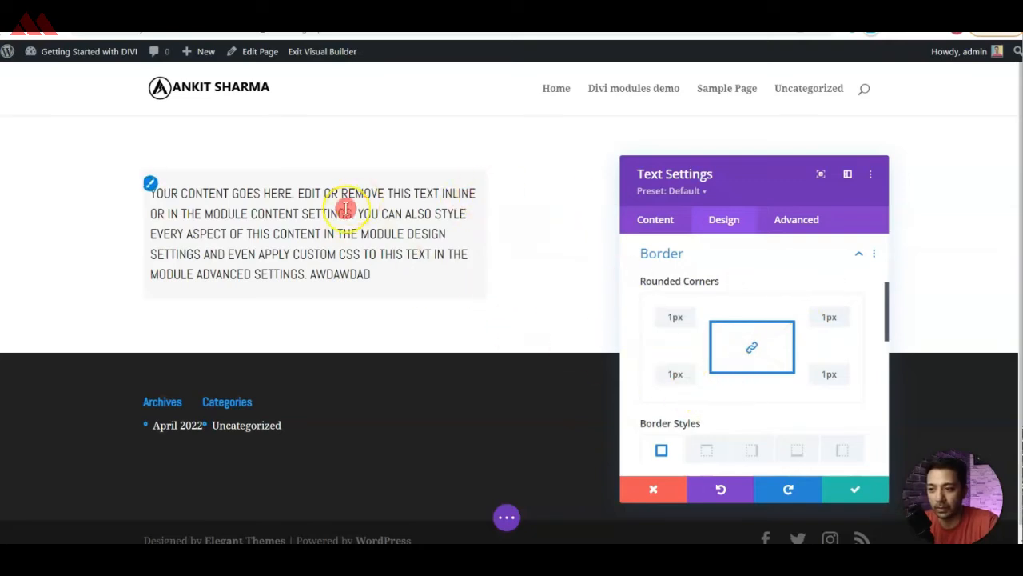
left_click(750, 352)
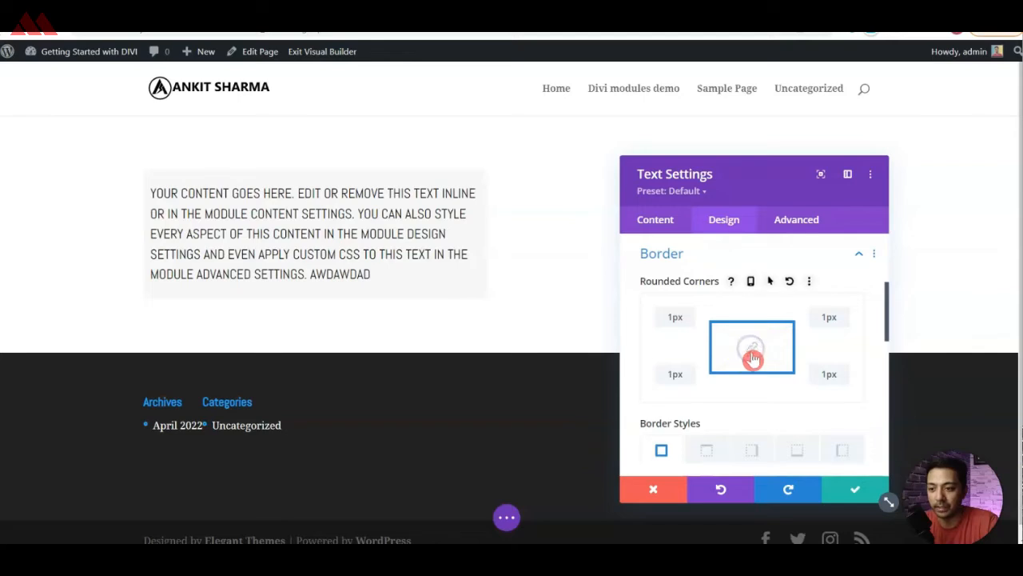
left_click(669, 314)
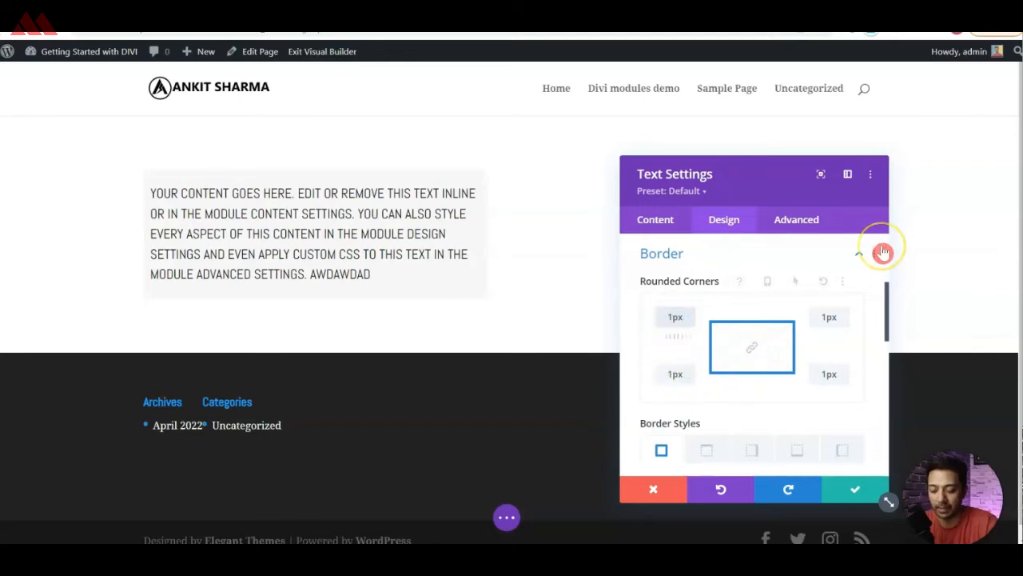
left_click(824, 317)
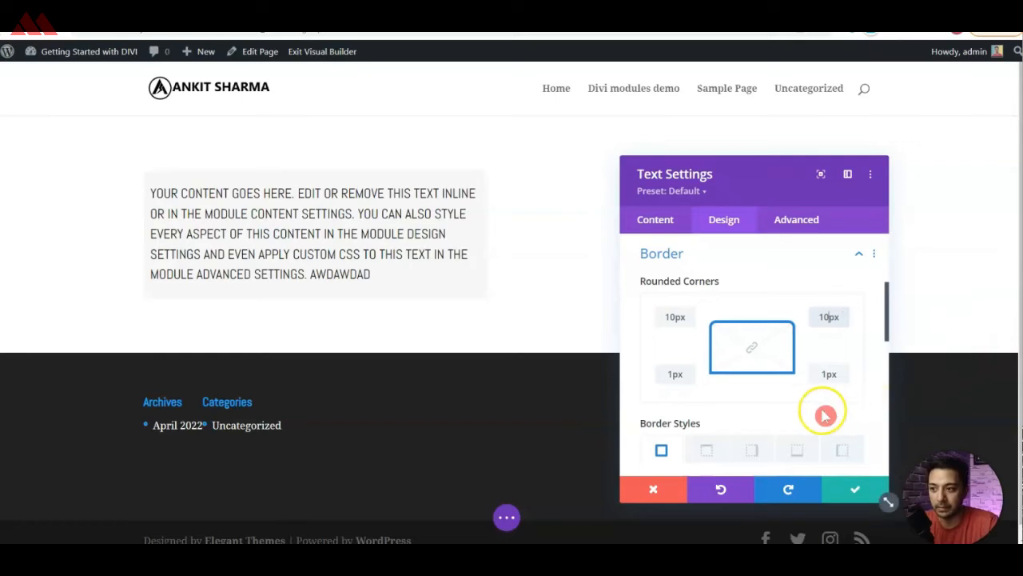
left_click(671, 370)
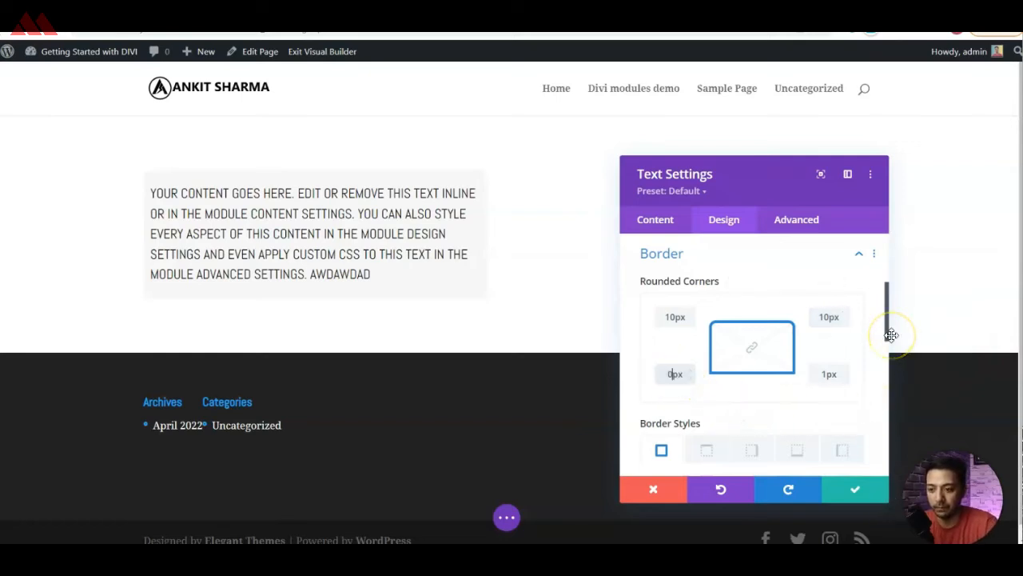
left_click(827, 373)
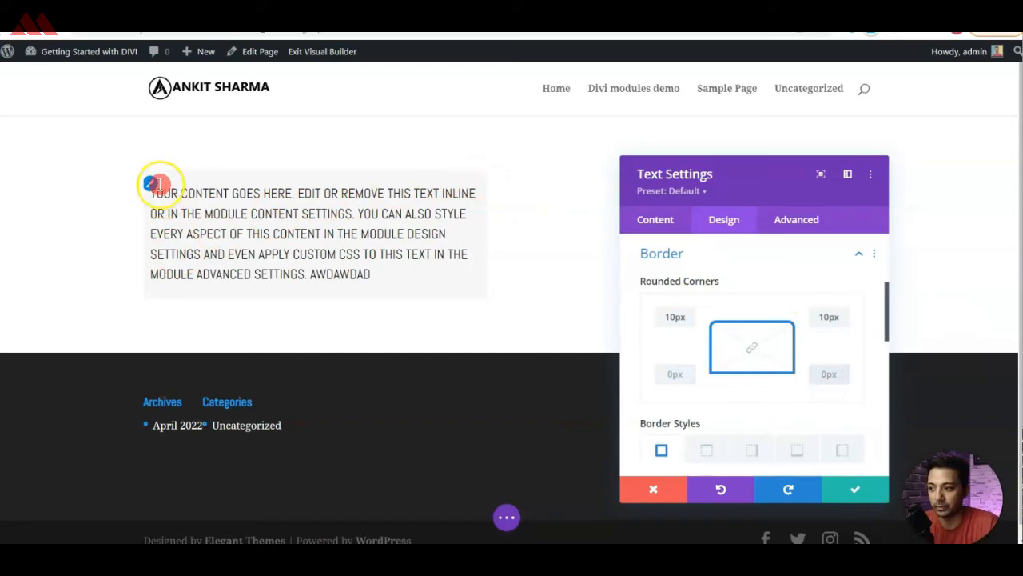
Give the Text module a border 1px wide on all sides.
scroll(770, 311, "down", 3)
scroll(770, 312, "down", 1)
left_click(817, 359)
type("1px")
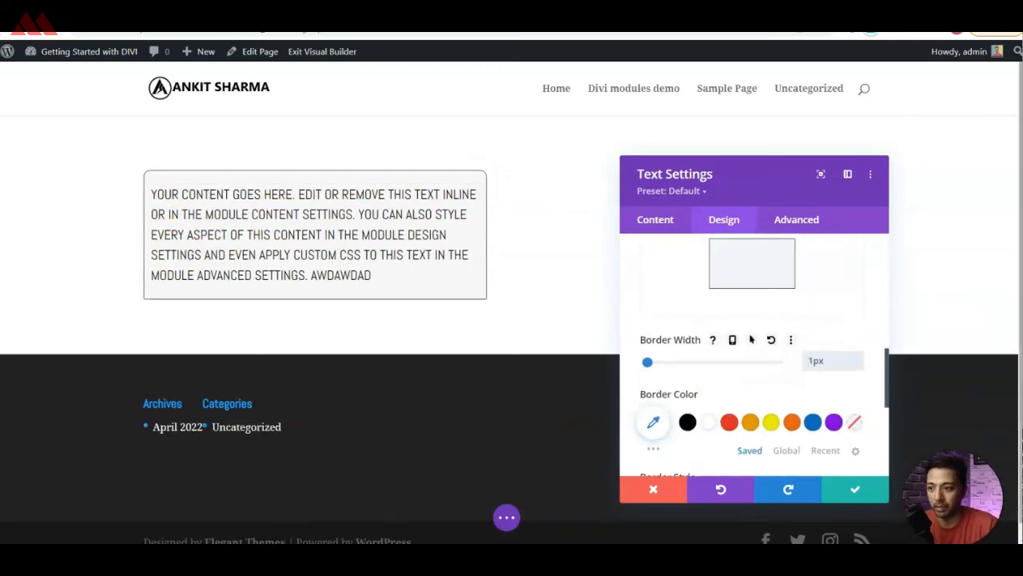
Set the Text module's border colour to blue #0c71c3 and save the module's settings.
left_click(727, 422)
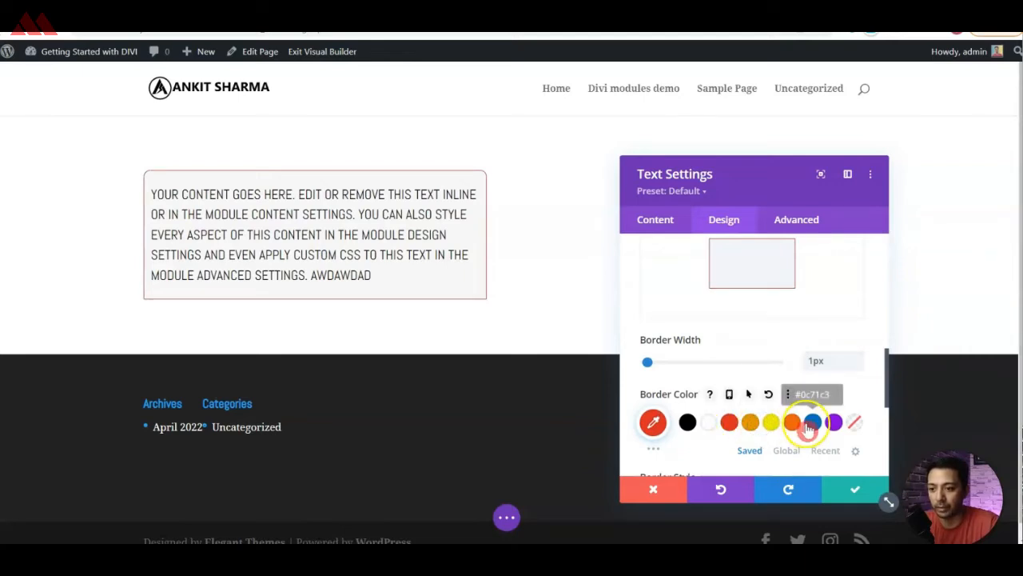
left_click(791, 221)
scroll(731, 299, "down", 2)
scroll(768, 316, "up", 2)
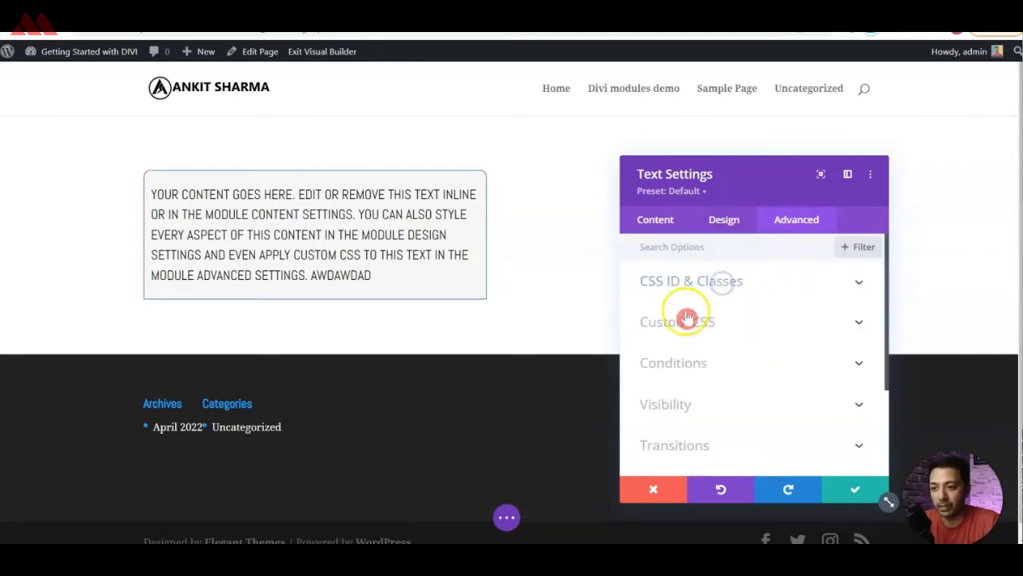
scroll(715, 364, "down", 1)
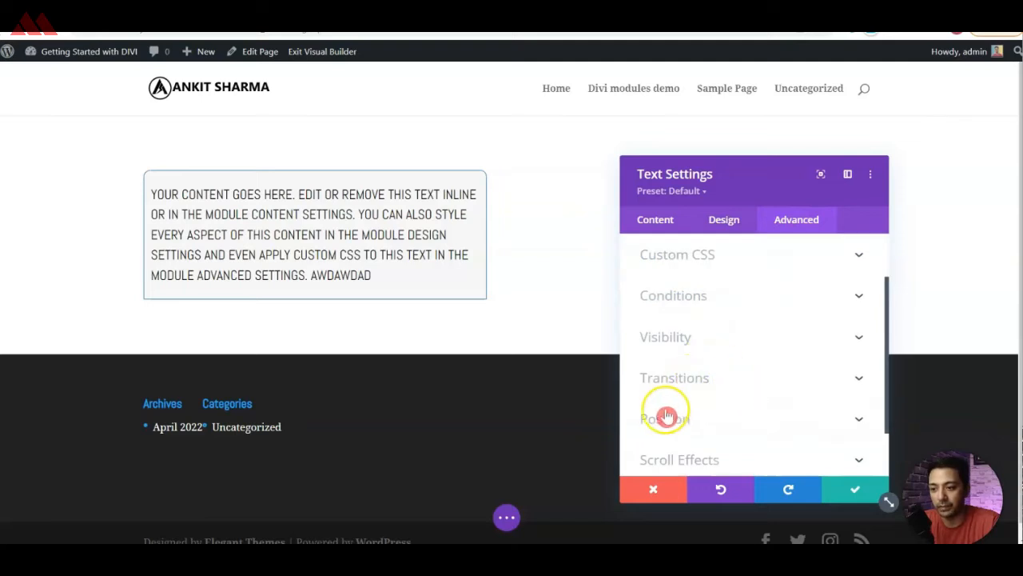
scroll(700, 419, "down", 1)
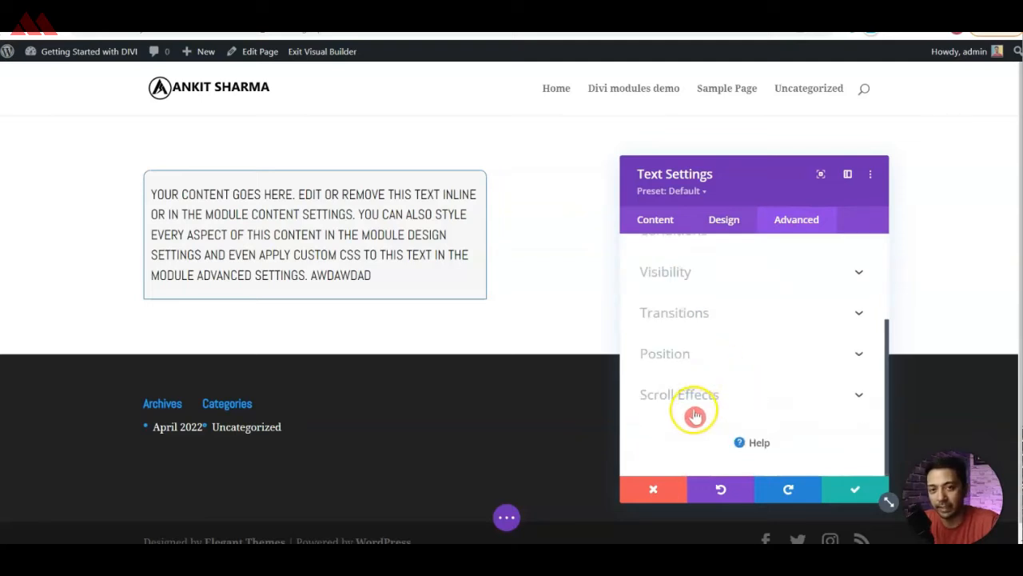
left_click_drag(779, 172, 701, 110)
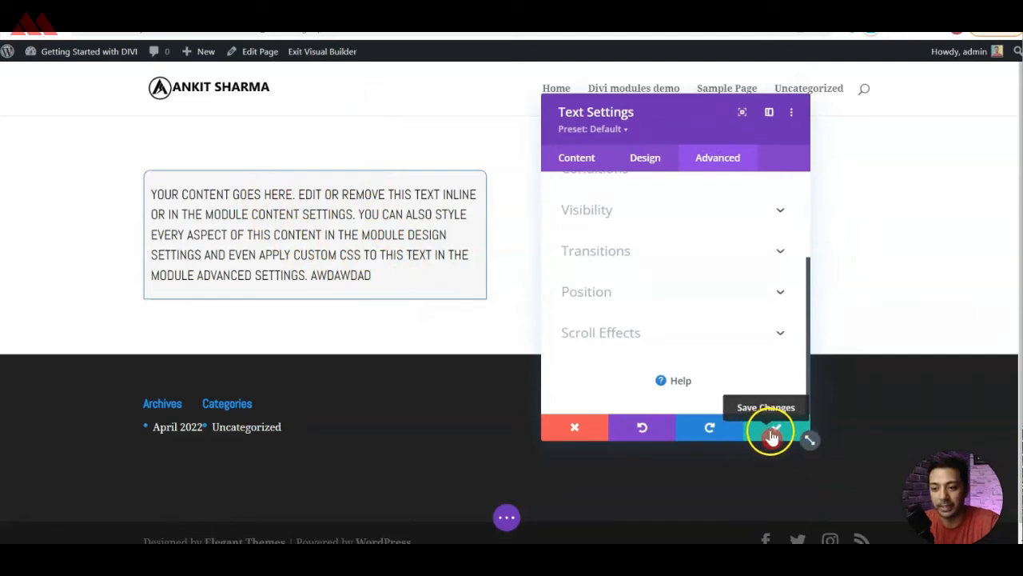
left_click(774, 437)
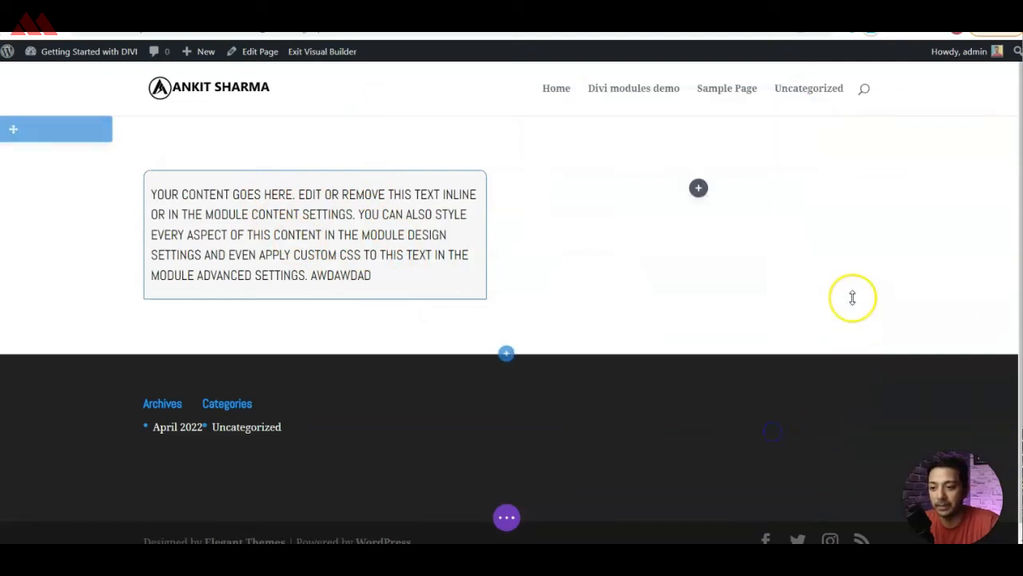
Insert a Button module directly below the Text module in the first column.
left_click(252, 193)
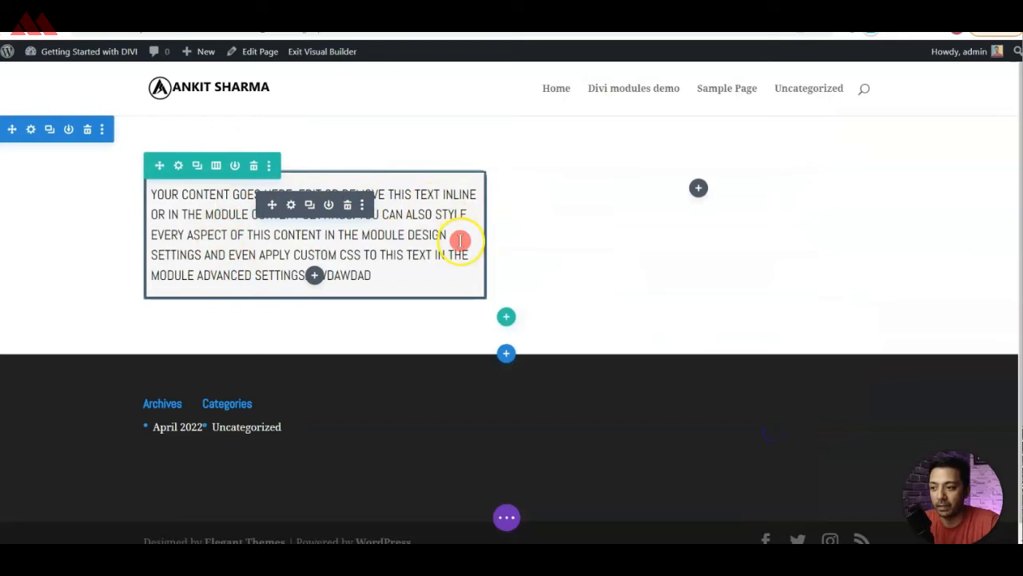
left_click(314, 275)
type("button")
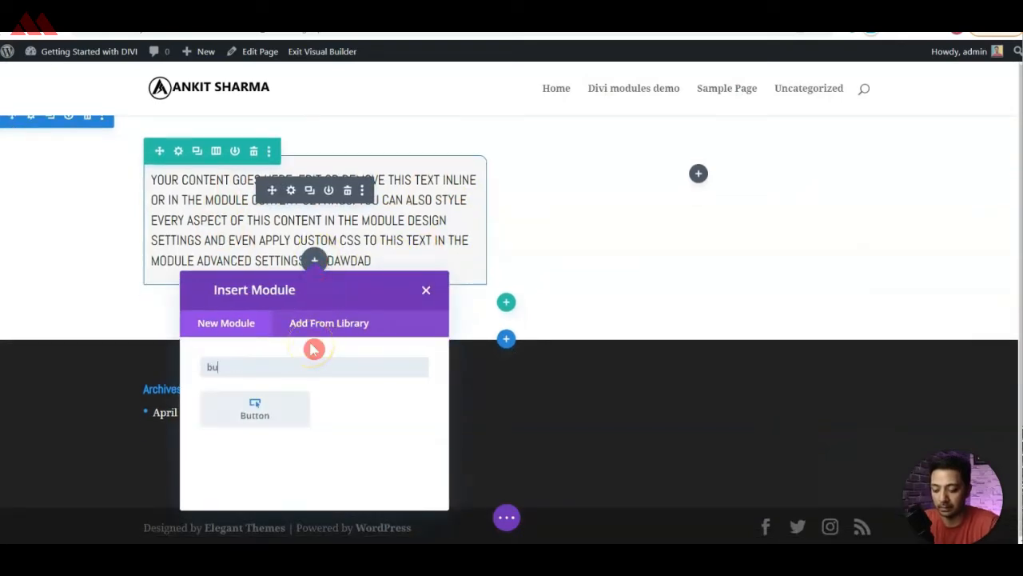
left_click(230, 421)
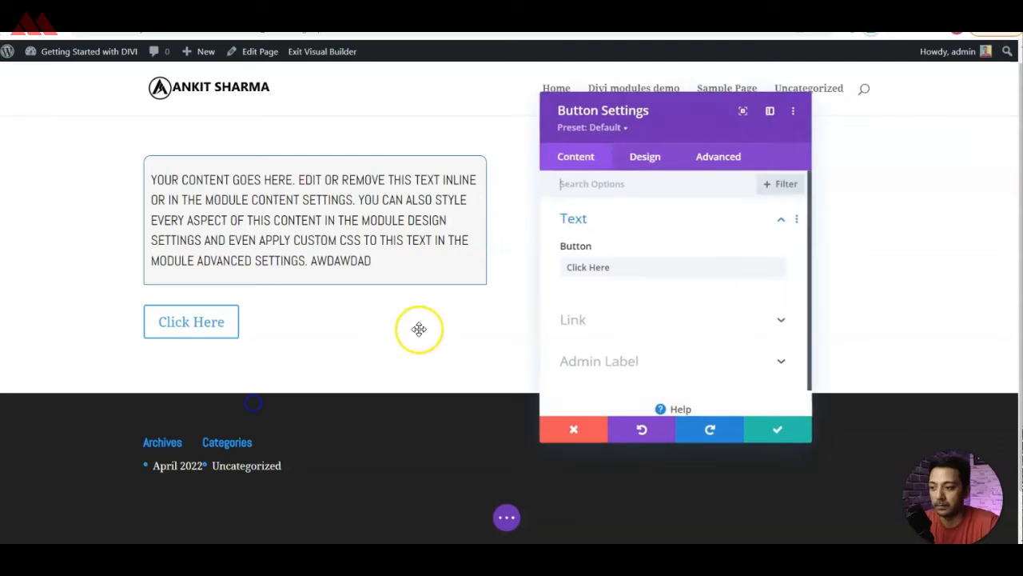
Set the button's text to "CALL TO ACTION" and its link URL to "#", opening in the same window.
triple_click(616, 269)
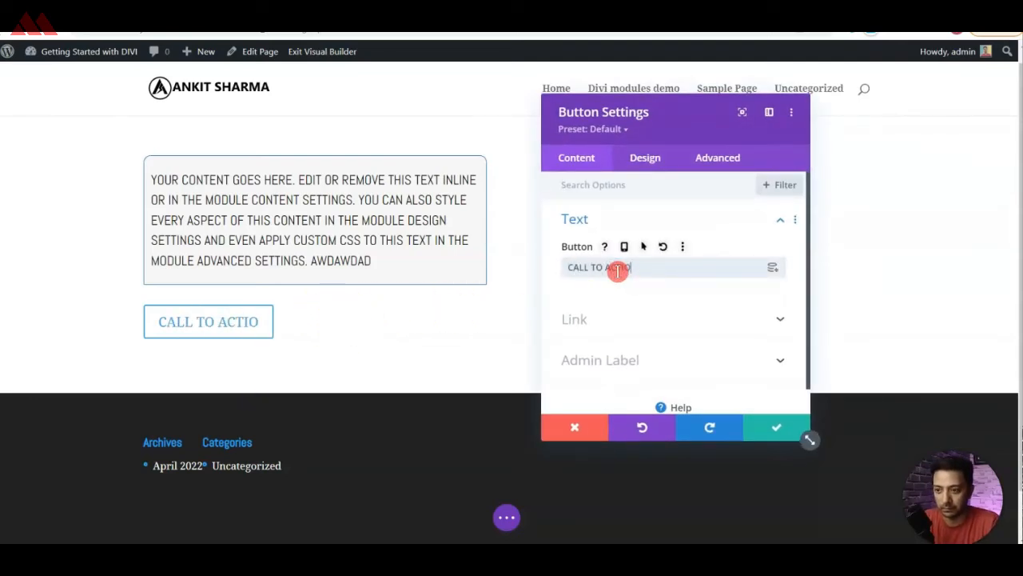
left_click(692, 318)
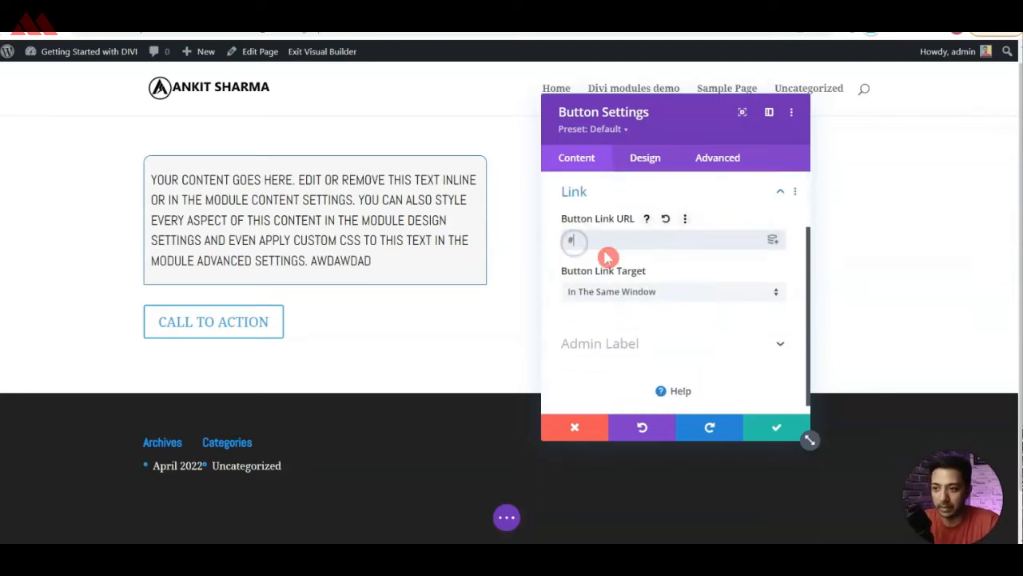
left_click(694, 292)
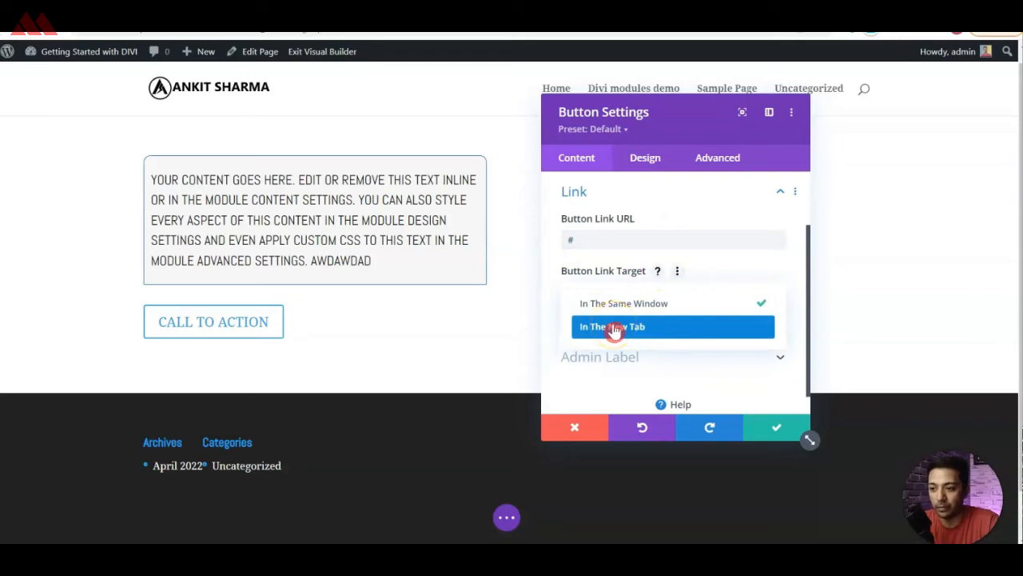
left_click(616, 292)
left_click(613, 331)
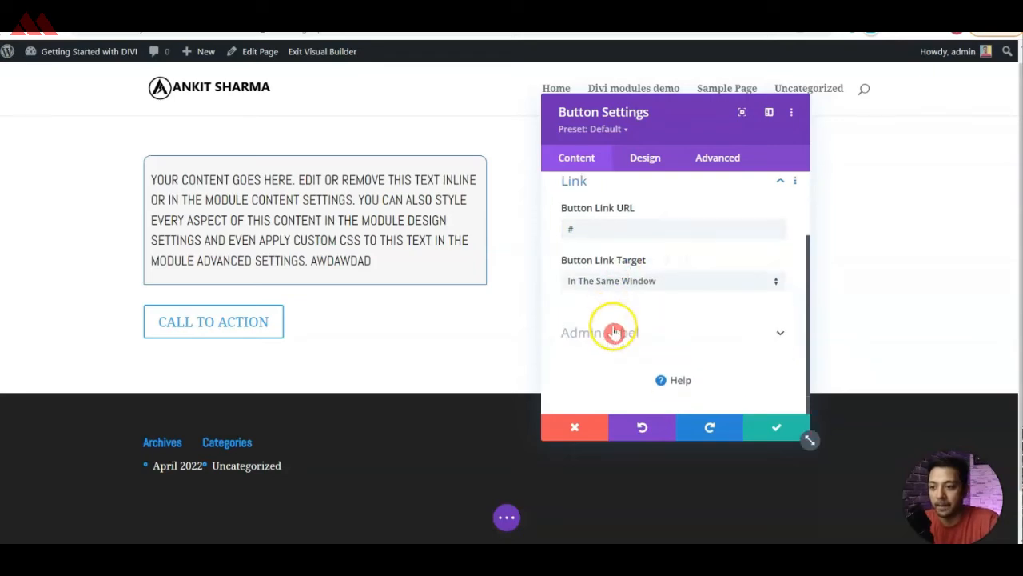
Centre the button within its column.
left_click(646, 160)
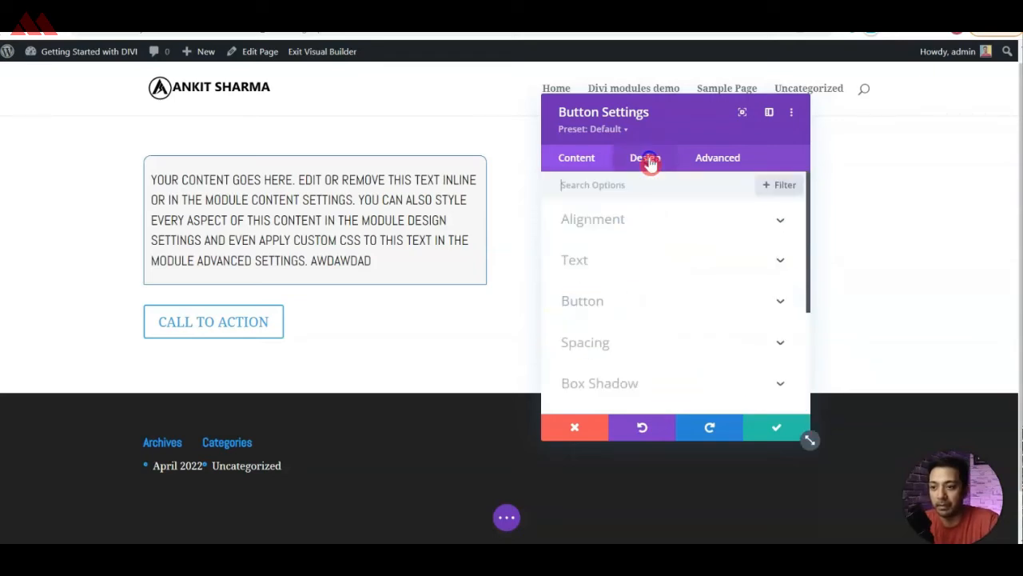
left_click(631, 231)
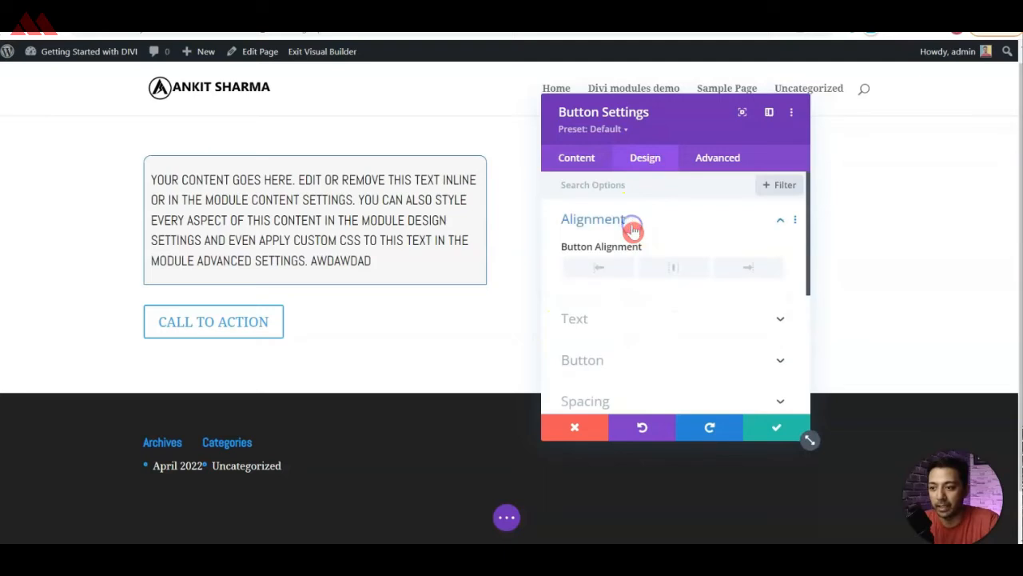
left_click(766, 268)
left_click(682, 271)
Try the Light text colour on the button and return it to Dark.
left_click(609, 304)
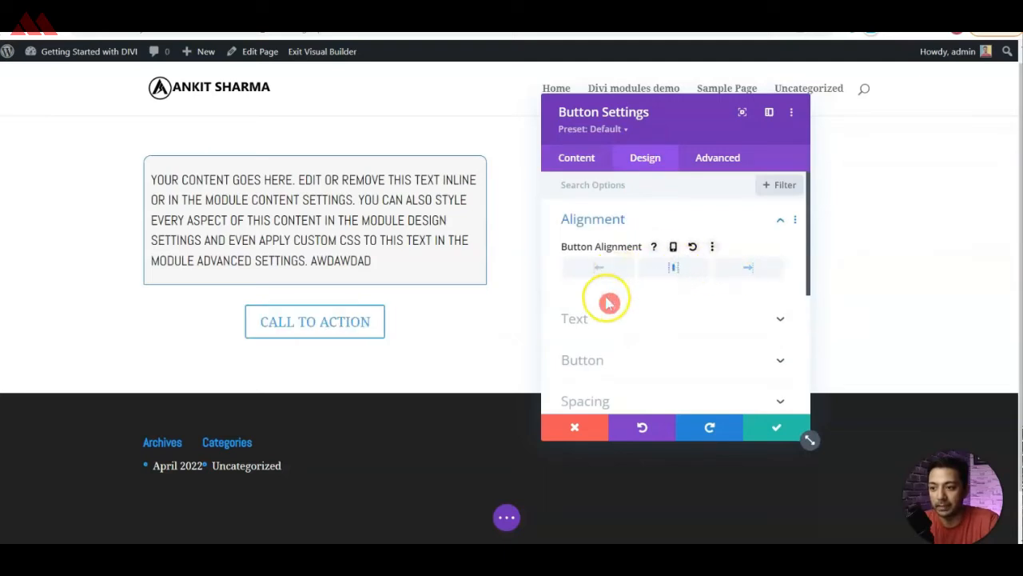
left_click(602, 242)
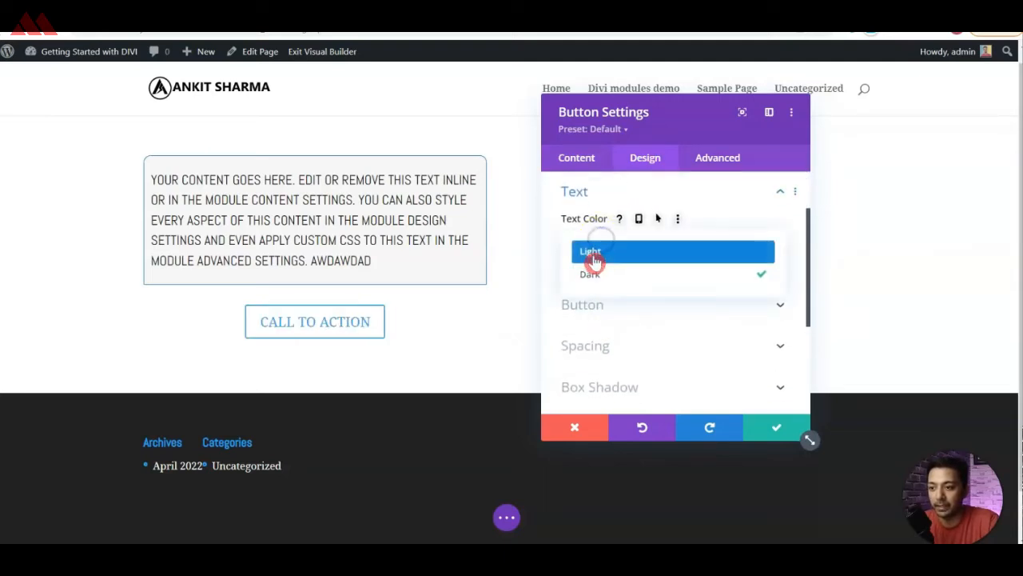
left_click(598, 268)
left_click(601, 243)
left_click(596, 254)
left_click(596, 248)
left_click(597, 271)
Look over the button's custom style and spacing options and save the Button module's settings.
left_click(597, 280)
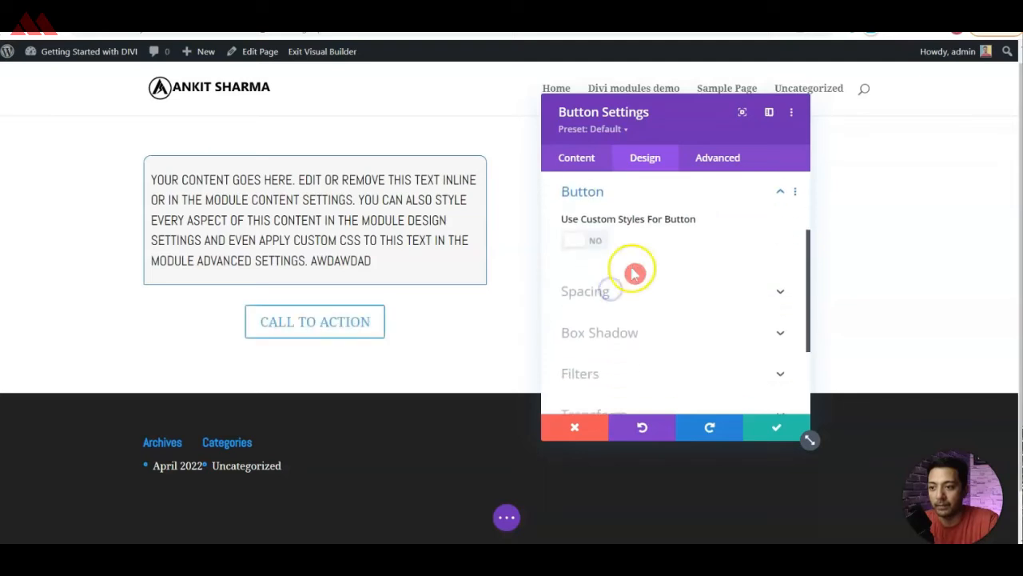
left_click(627, 287)
scroll(632, 289, "down", 3)
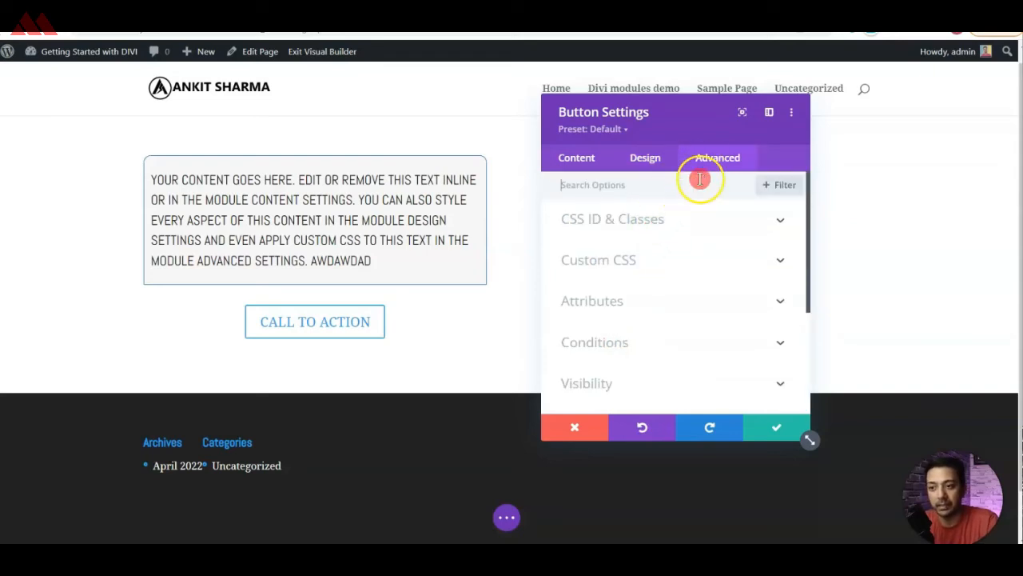
scroll(642, 307, "down", 3)
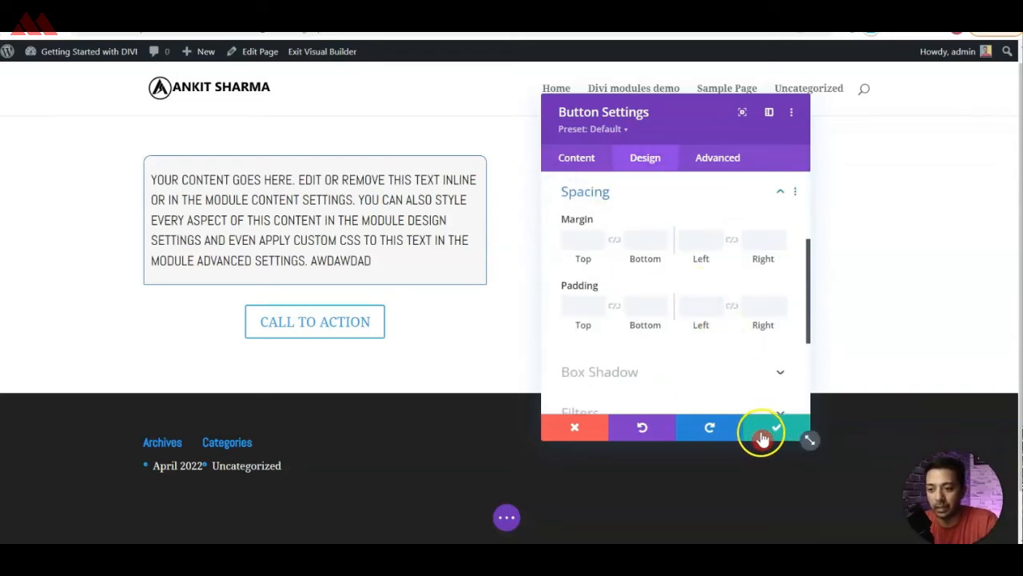
left_click(769, 436)
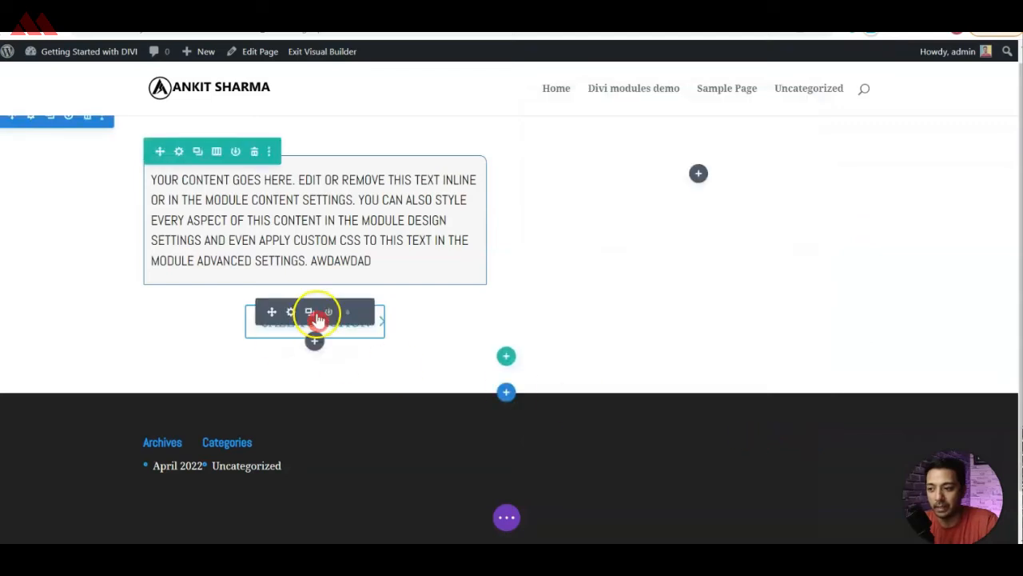
Insert an Image module in the row's empty second column.
left_click(700, 175)
type("img")
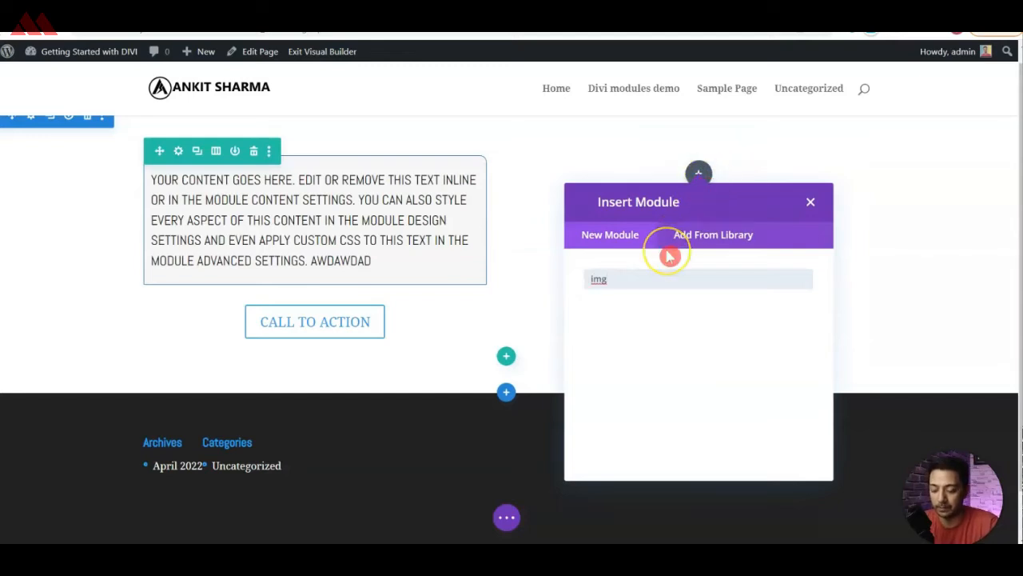
key("BackSpace")
key("BackSpace")
type("mage")
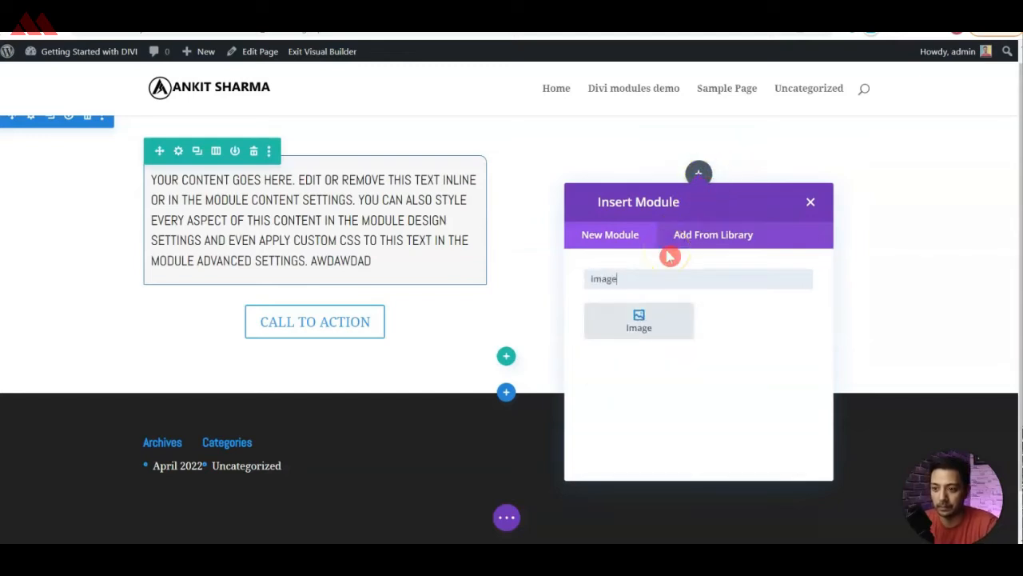
left_click(638, 323)
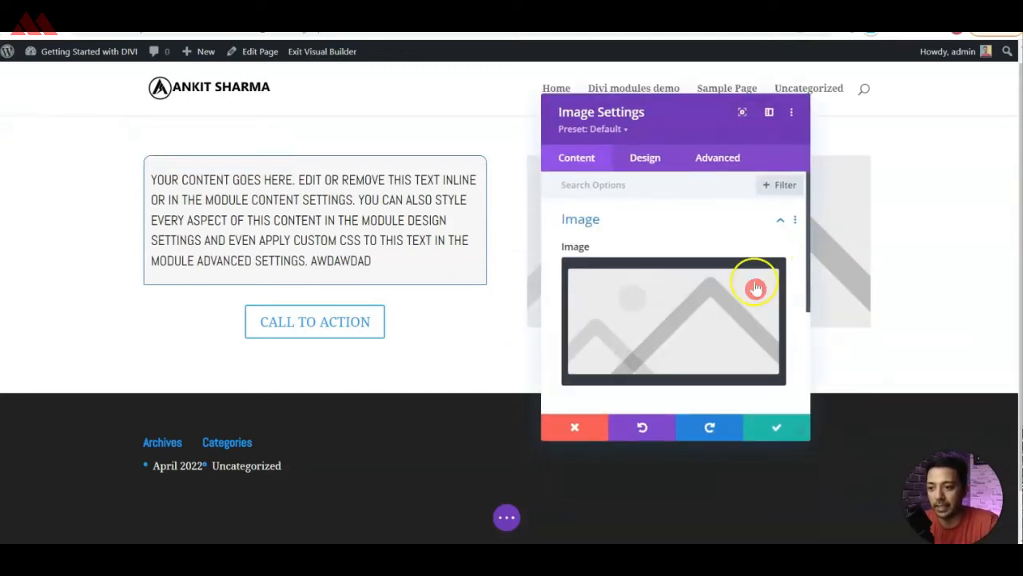
Use the media library photo of the woman with a camera as the module's image, keeping the settings window clear of it.
left_click(669, 311)
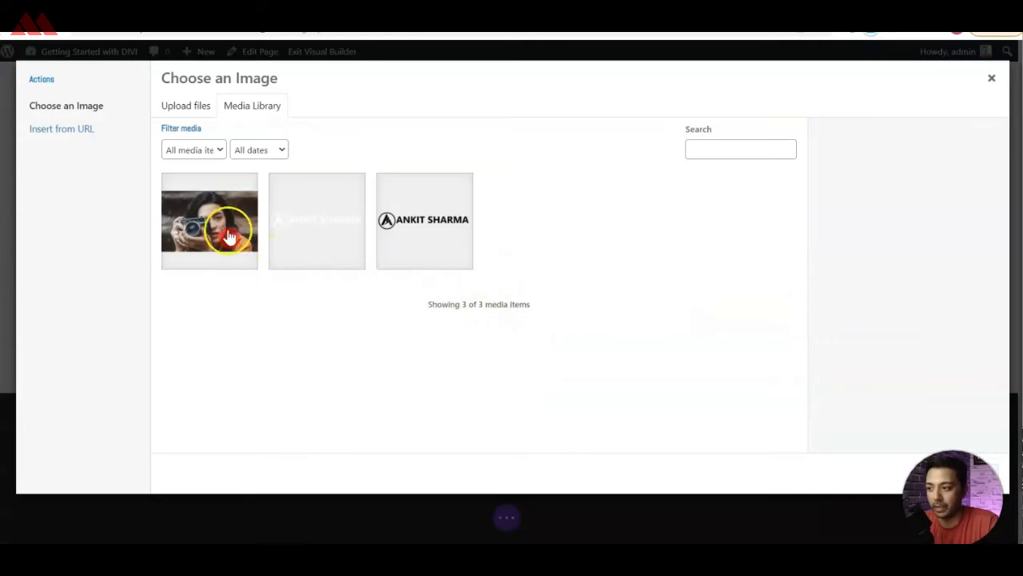
left_click(229, 237)
left_click(958, 472)
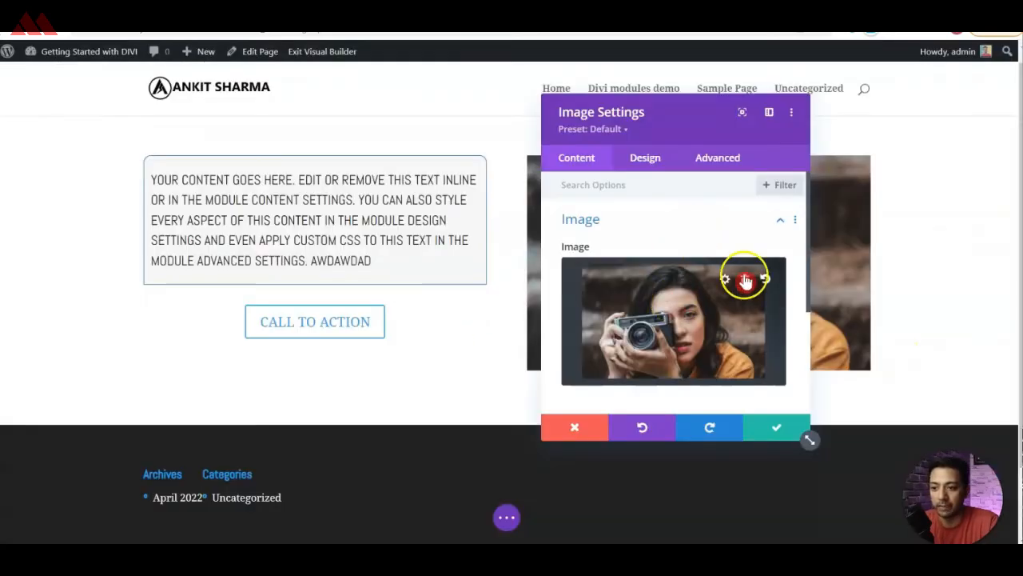
left_click_drag(674, 107, 364, 120)
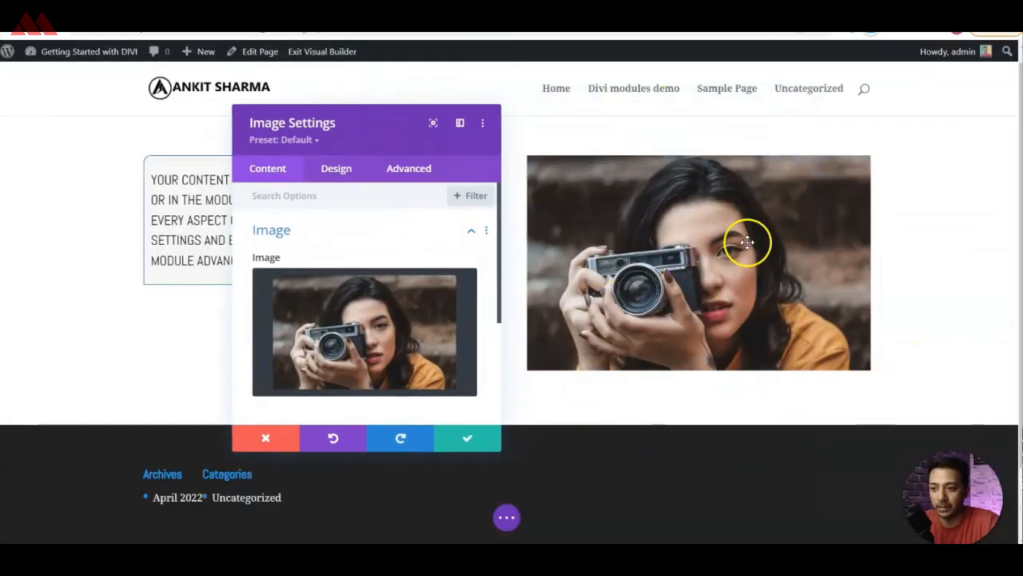
Set the image's link URL to "#" and look over its background options.
scroll(356, 289, "down", 2)
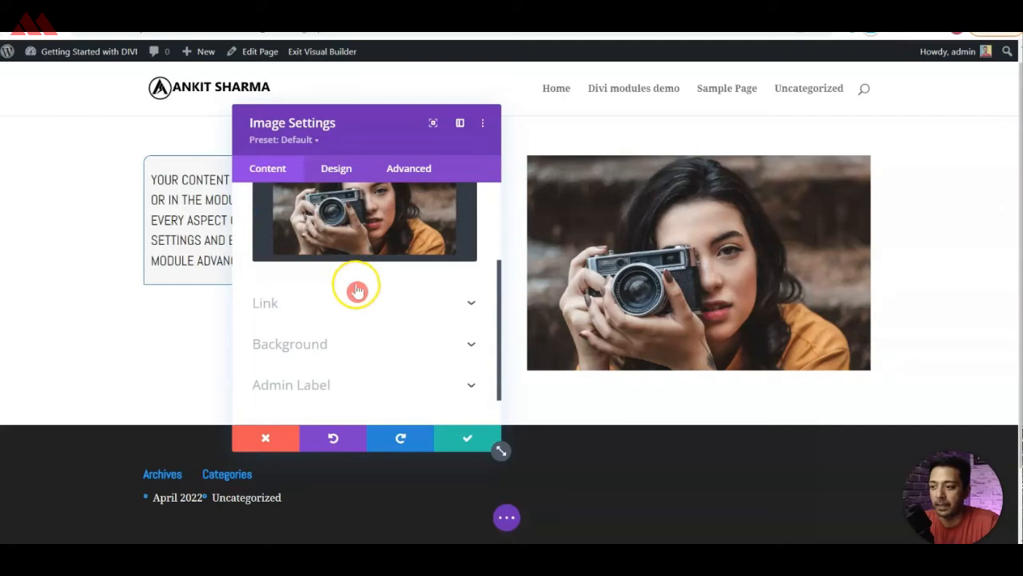
left_click(357, 297)
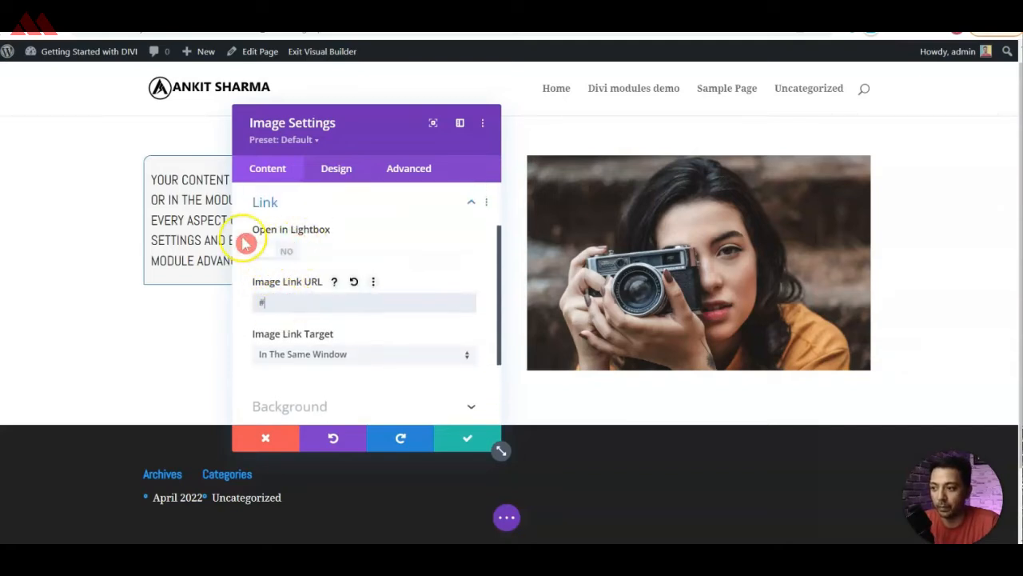
scroll(402, 335, "down", 3)
left_click(376, 303)
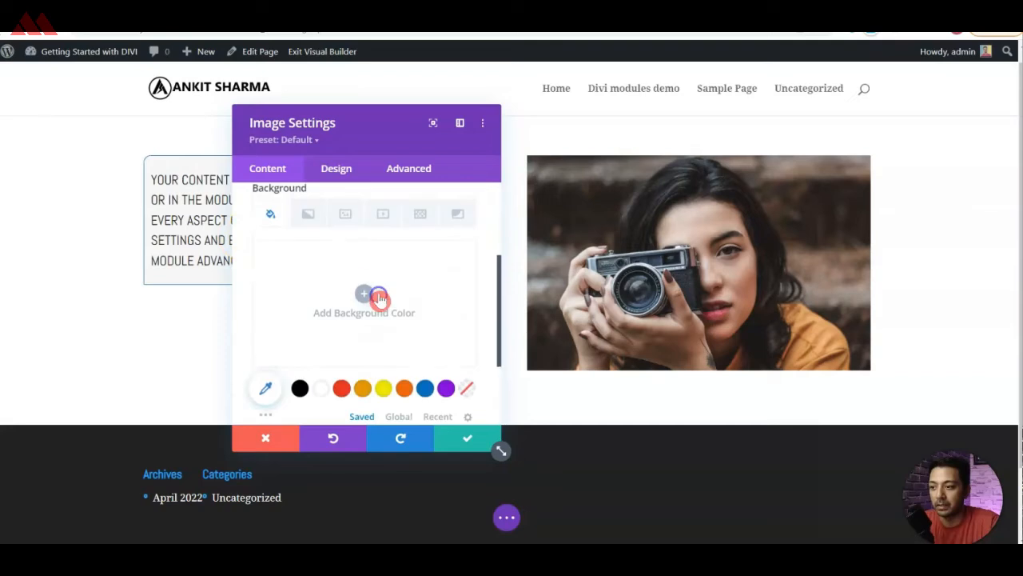
scroll(355, 309, "down", 3)
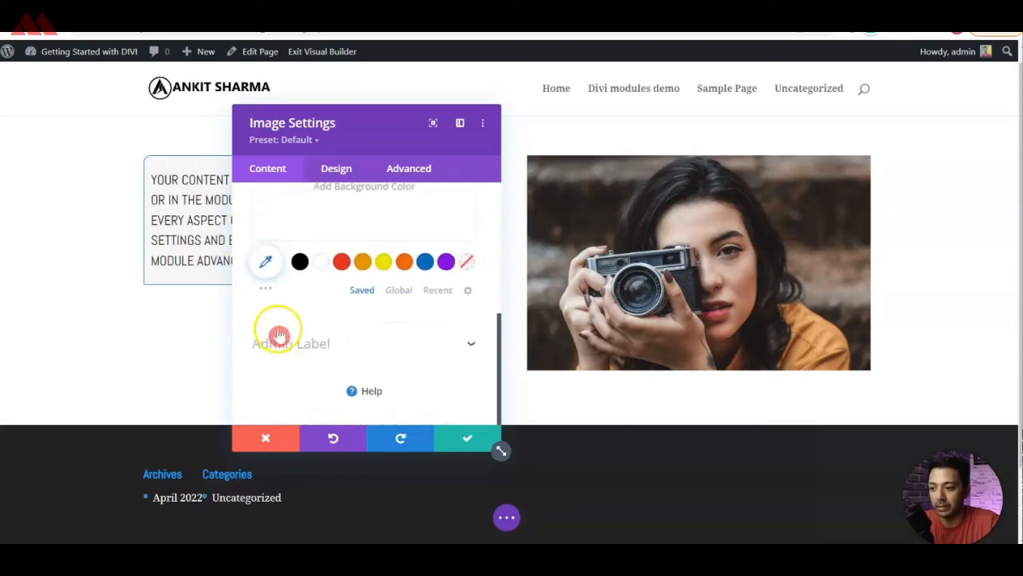
scroll(296, 303, "up", 2)
Try the overlay option on the image and switch it off again.
left_click(329, 178)
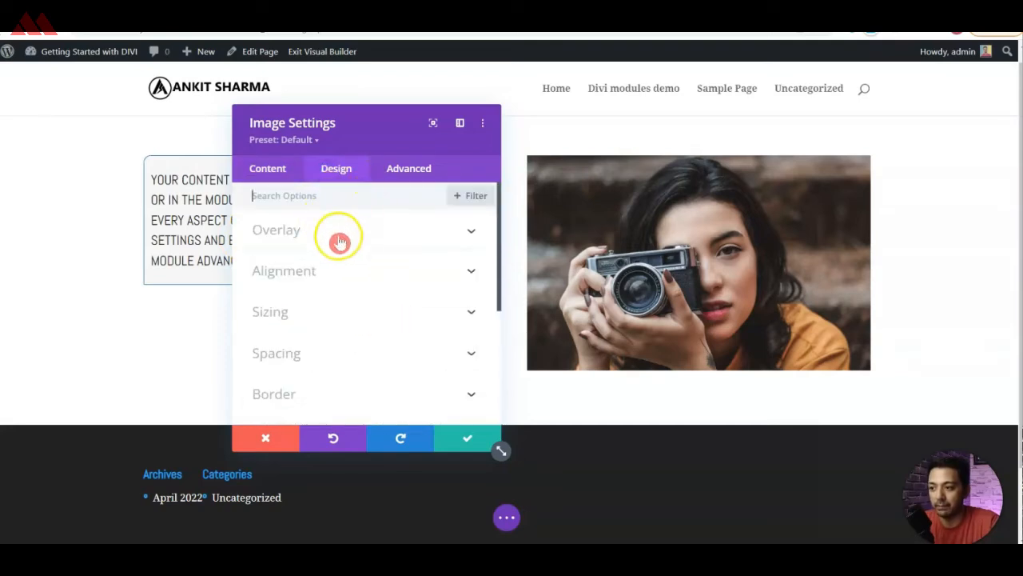
left_click(338, 239)
left_click(293, 279)
left_click(292, 282)
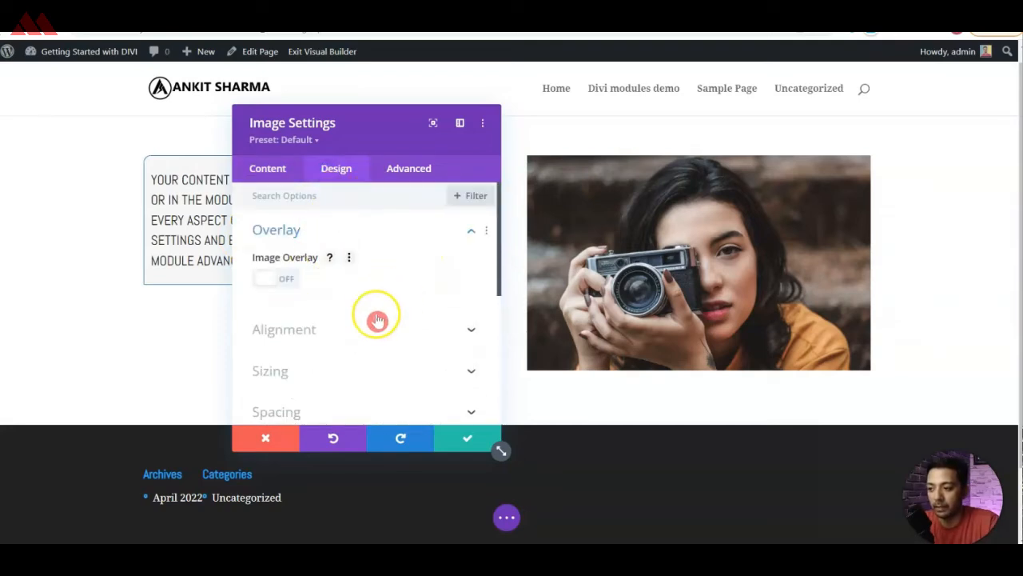
Look over the image's alignment options and set the image's width to 100%.
left_click(369, 327)
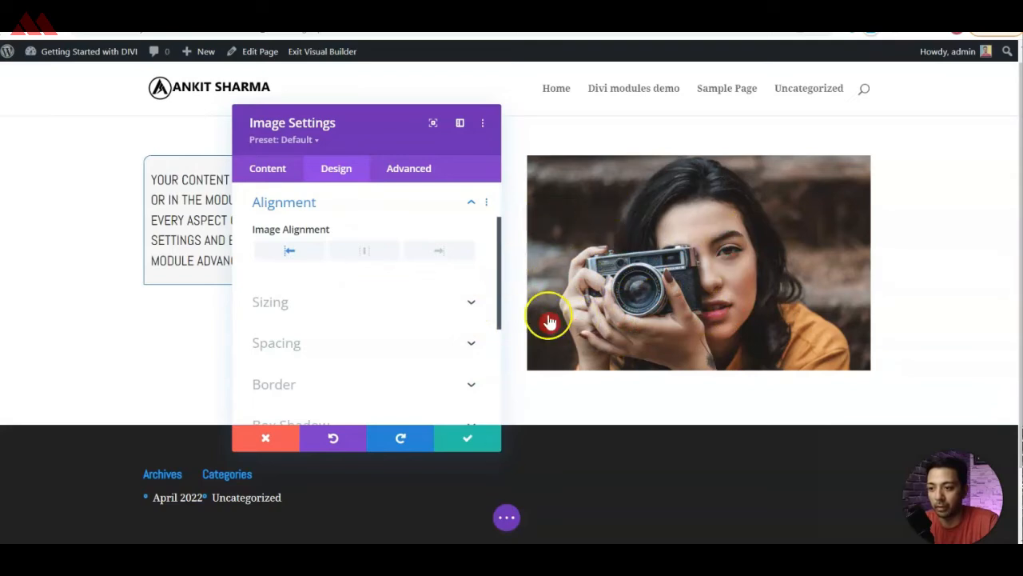
left_click(473, 301)
mouse_move(392, 309)
left_mouse_down()
mouse_move(344, 311)
mouse_move(408, 314)
left_mouse_up()
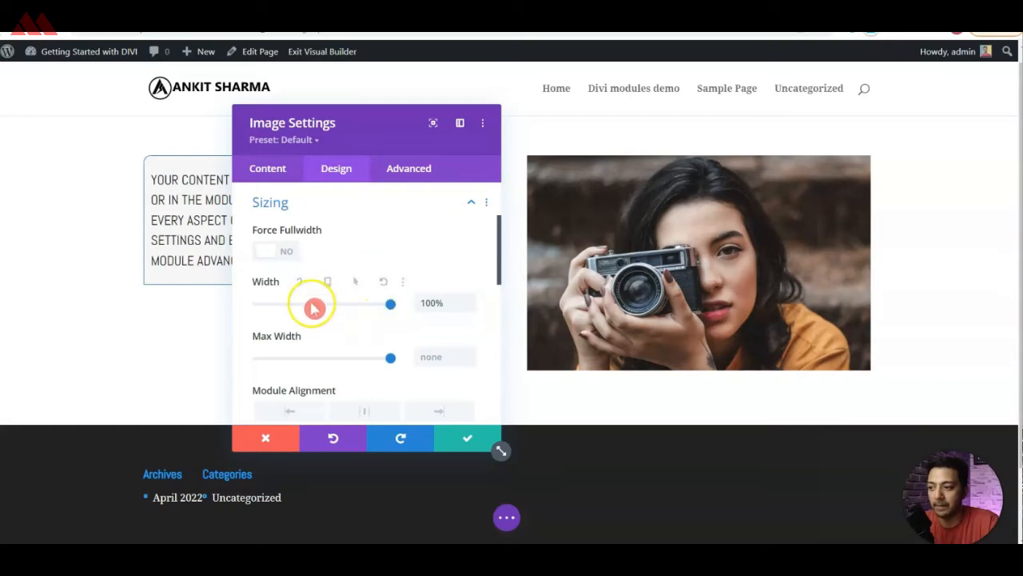
Force the image to full width and save its settings after looking over the spacing and border options.
left_click(294, 254)
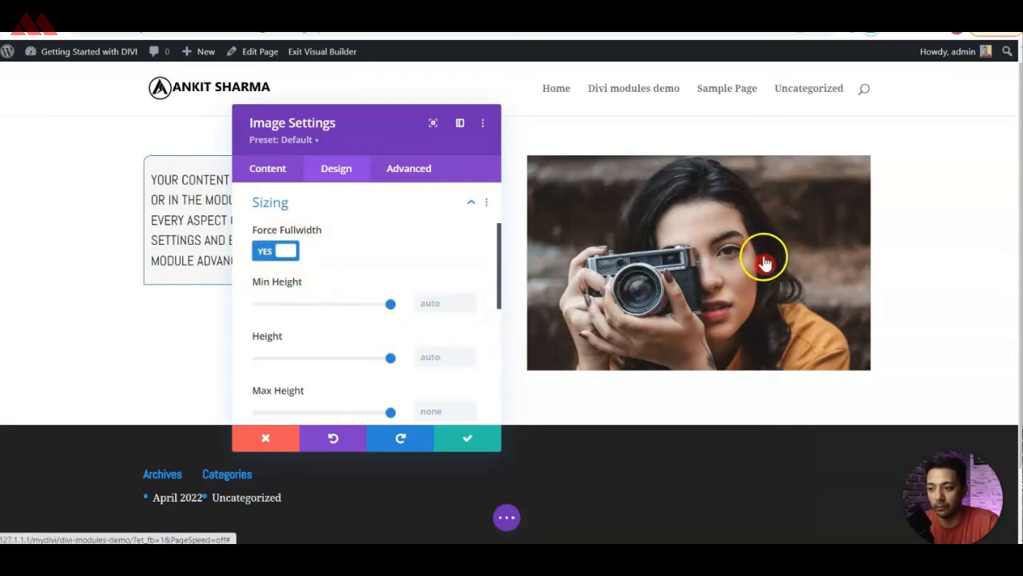
scroll(376, 327, "down", 3)
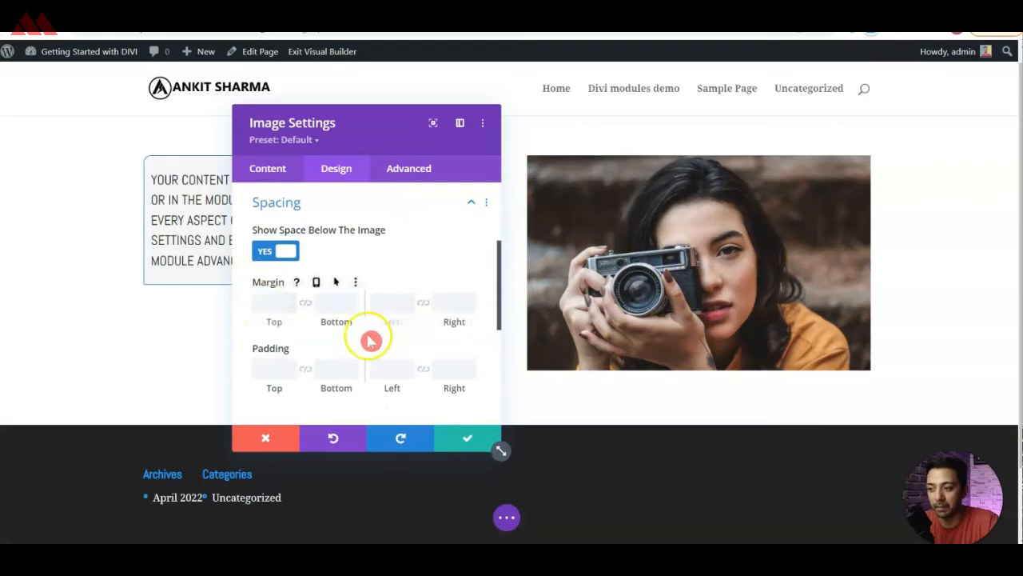
scroll(376, 338, "down", 3)
left_click(312, 296)
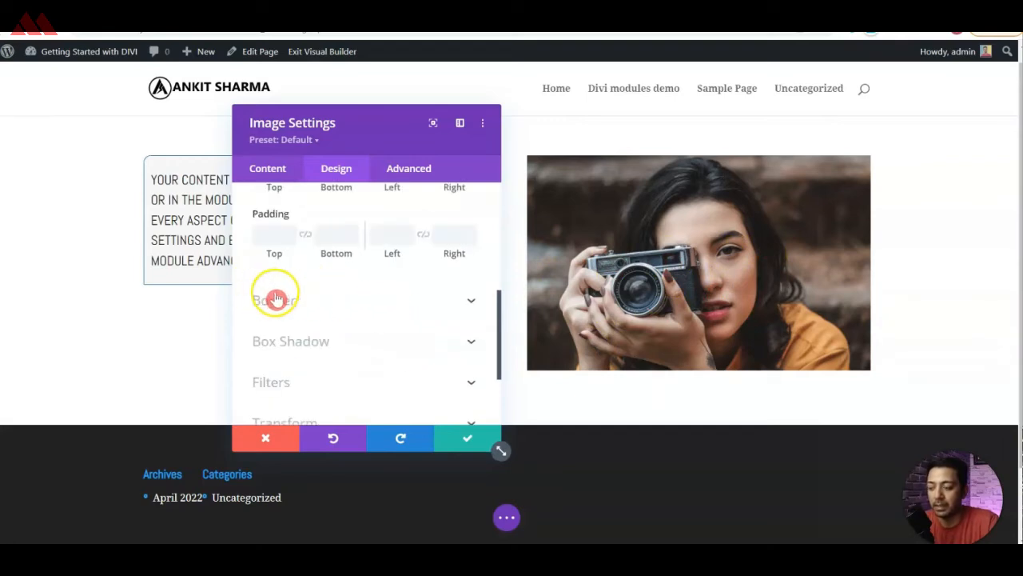
scroll(346, 328, "down", 6)
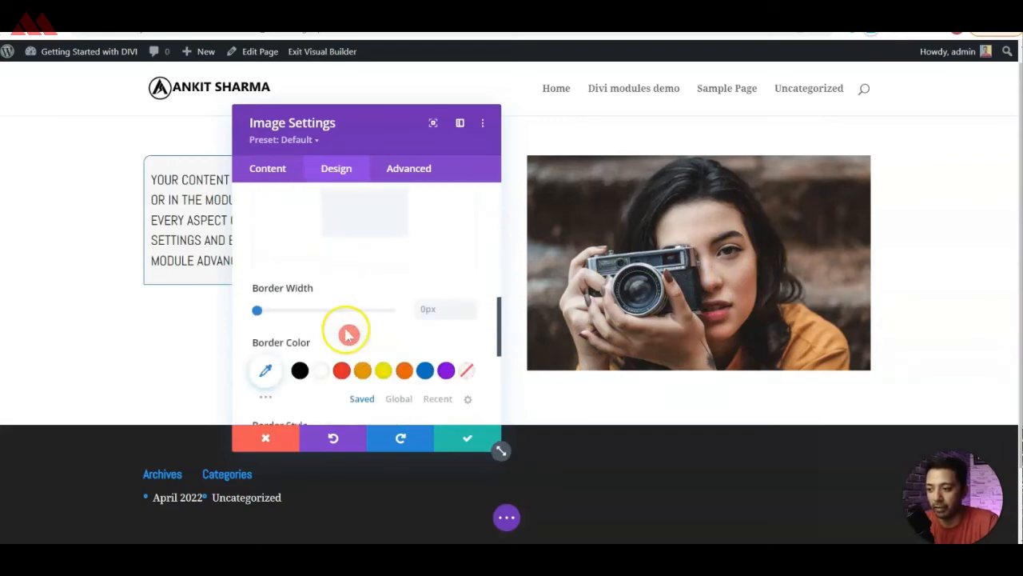
scroll(344, 296, "up", 2)
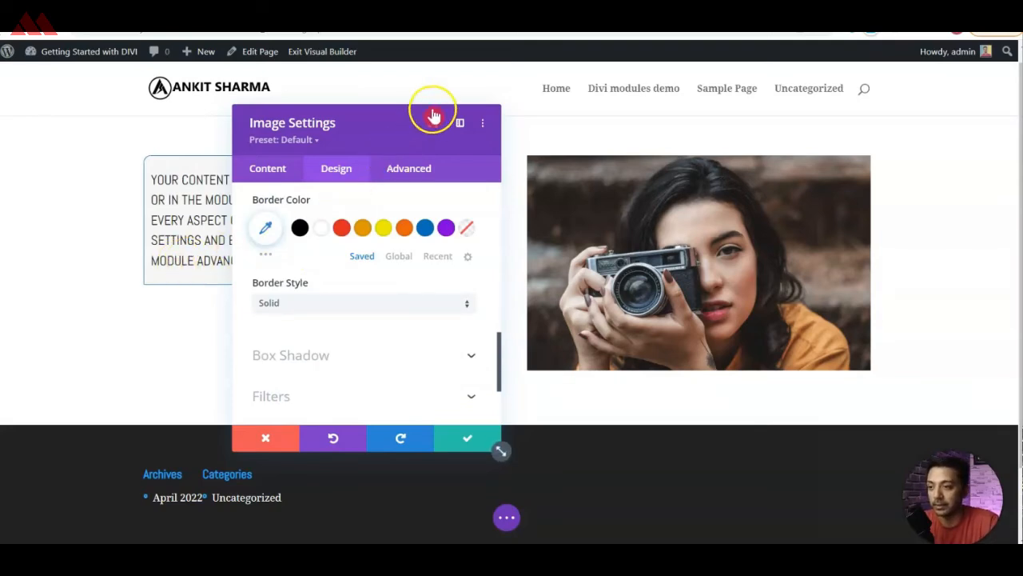
left_click(454, 451)
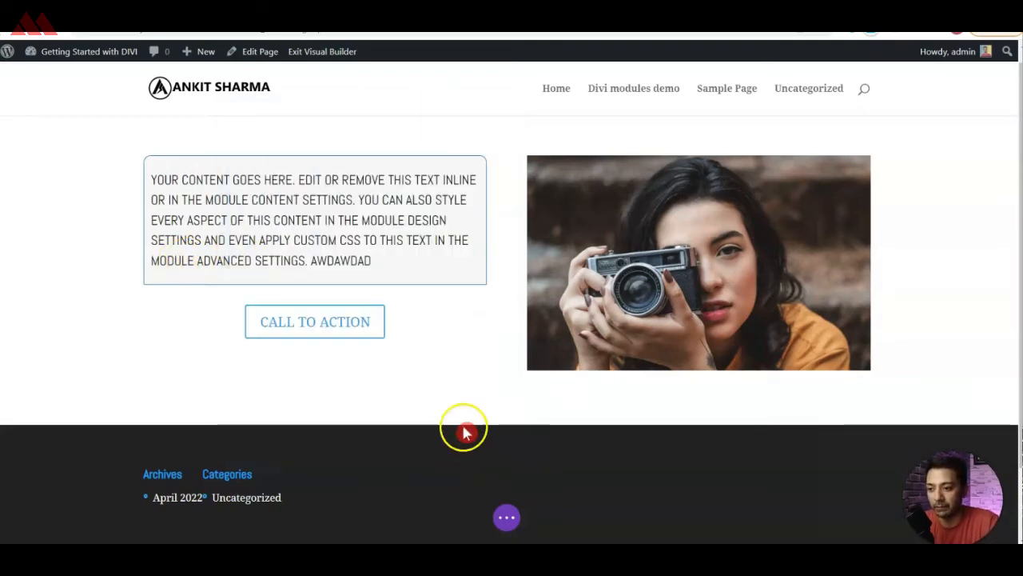
Add a single-column row below the text and image row and insert an Accordion module in it.
scroll(506, 308, "down", 1)
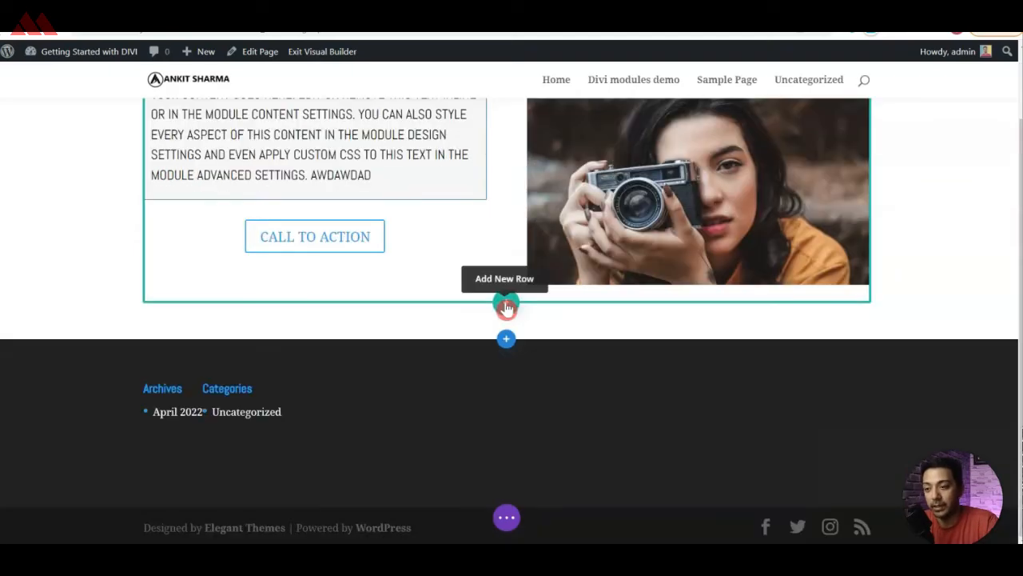
left_click(503, 308)
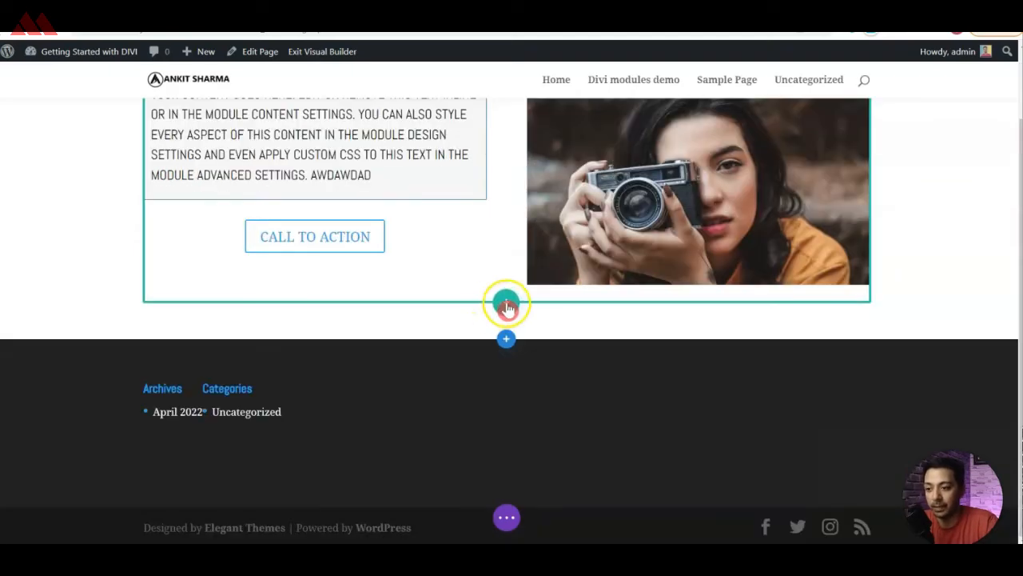
left_click(506, 306)
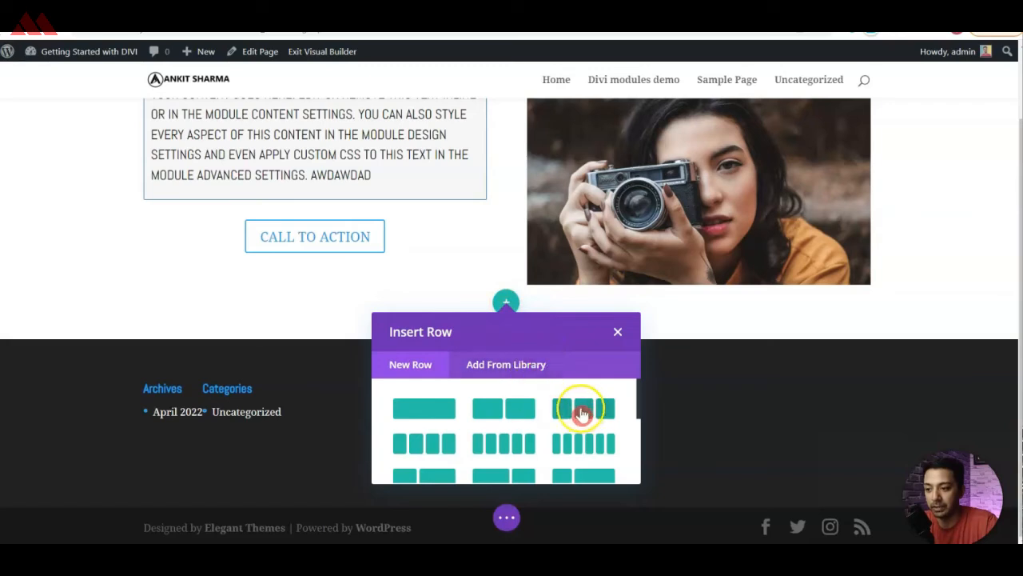
left_click(427, 411)
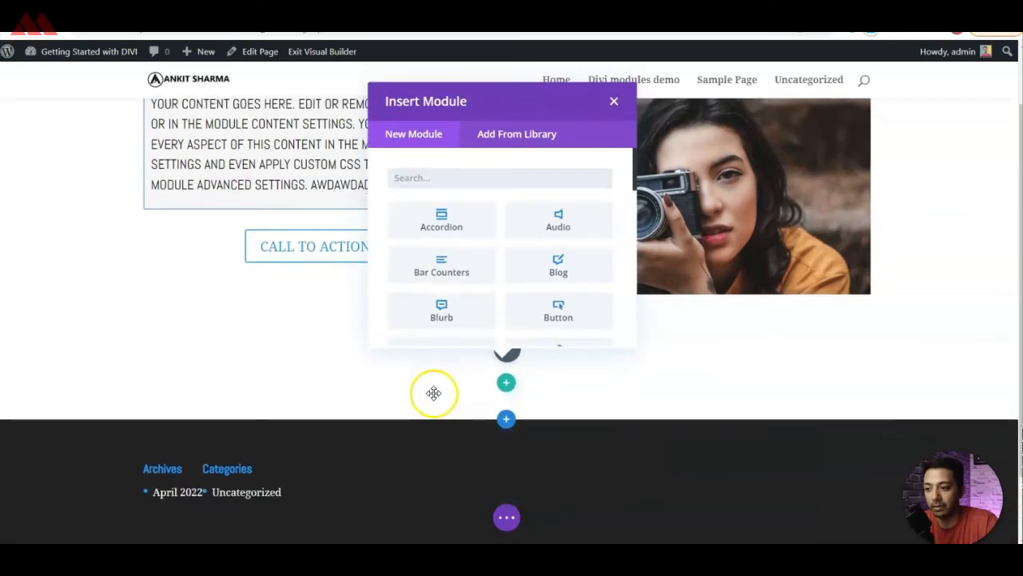
left_click(442, 227)
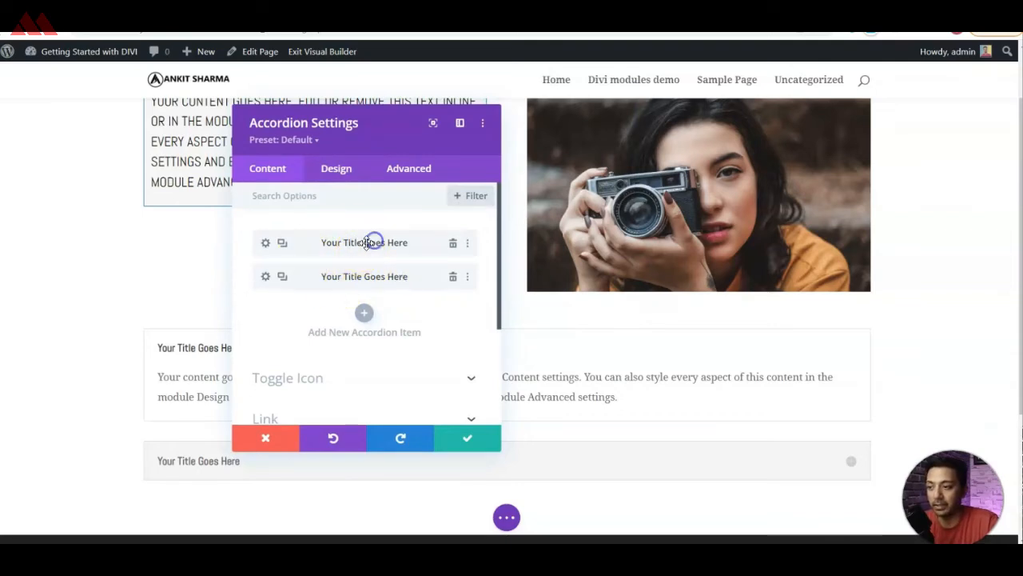
Prefix the first accordion item's title and body text with "1-" and save the accordion.
left_click(265, 245)
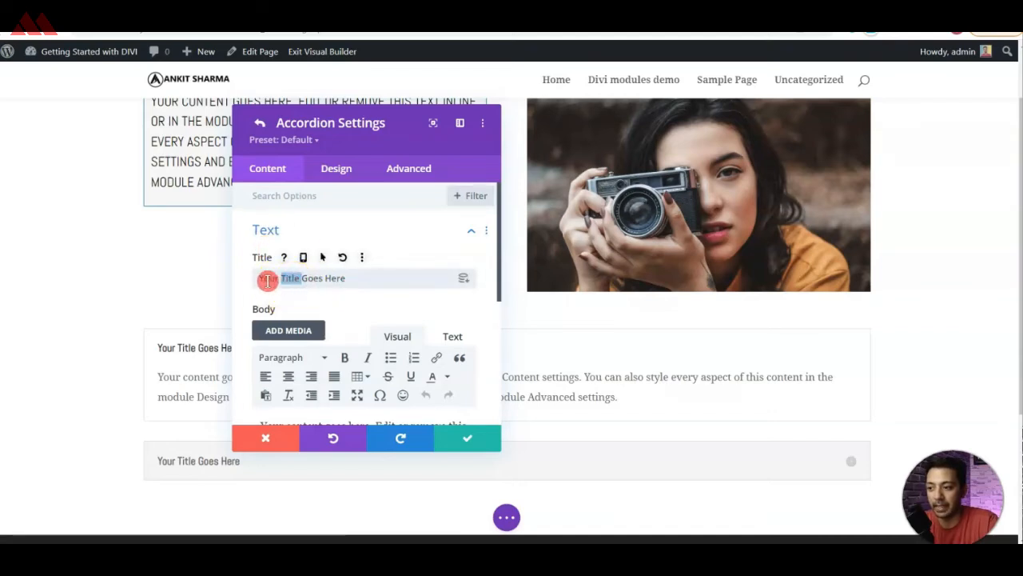
type("1-")
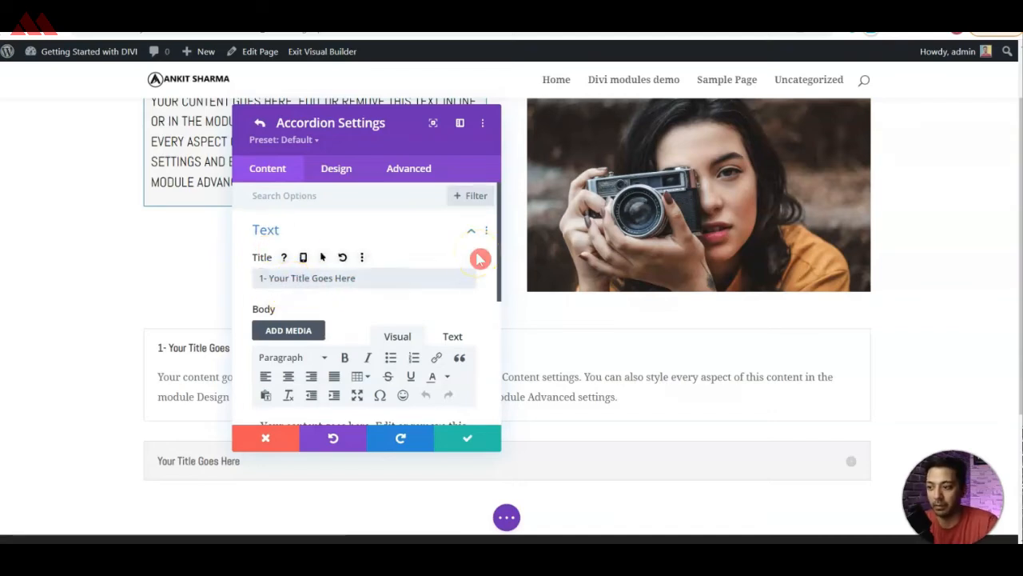
scroll(411, 327, "down", 3)
left_click(260, 289)
type("1-")
left_click(476, 433)
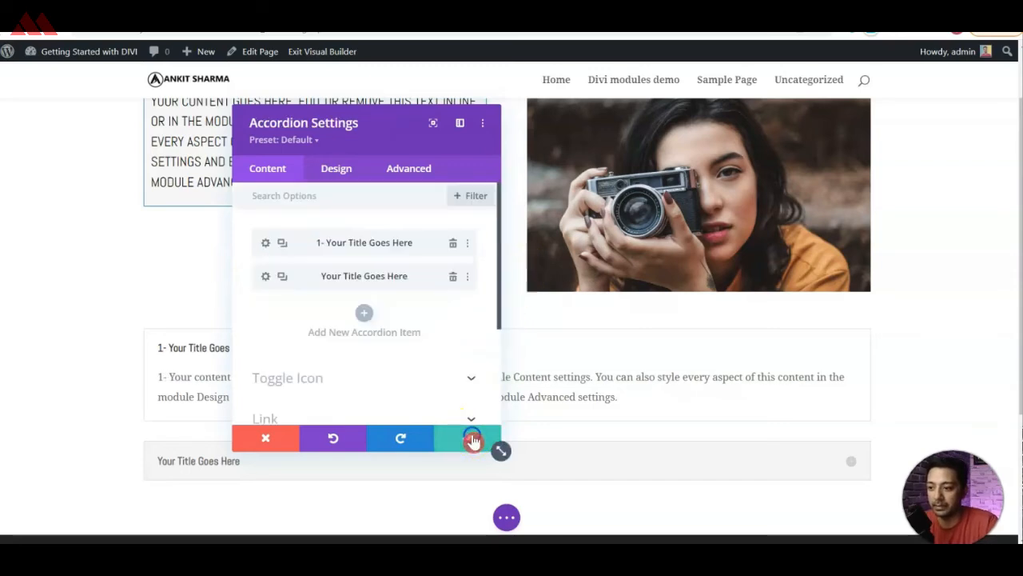
left_click(454, 445)
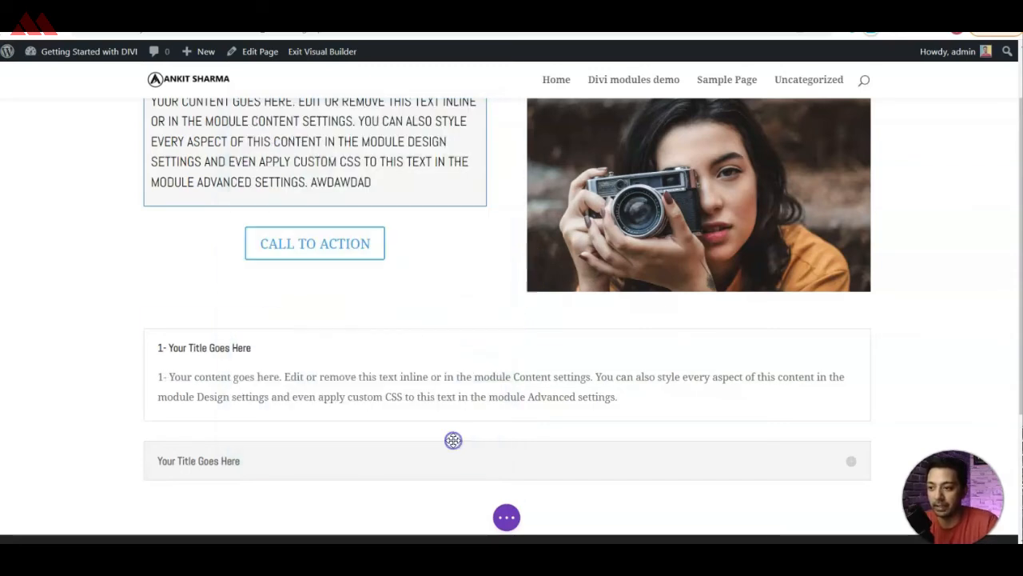
Insert a Divider module beneath the accordion in the same row.
scroll(24, 300, "down", 1)
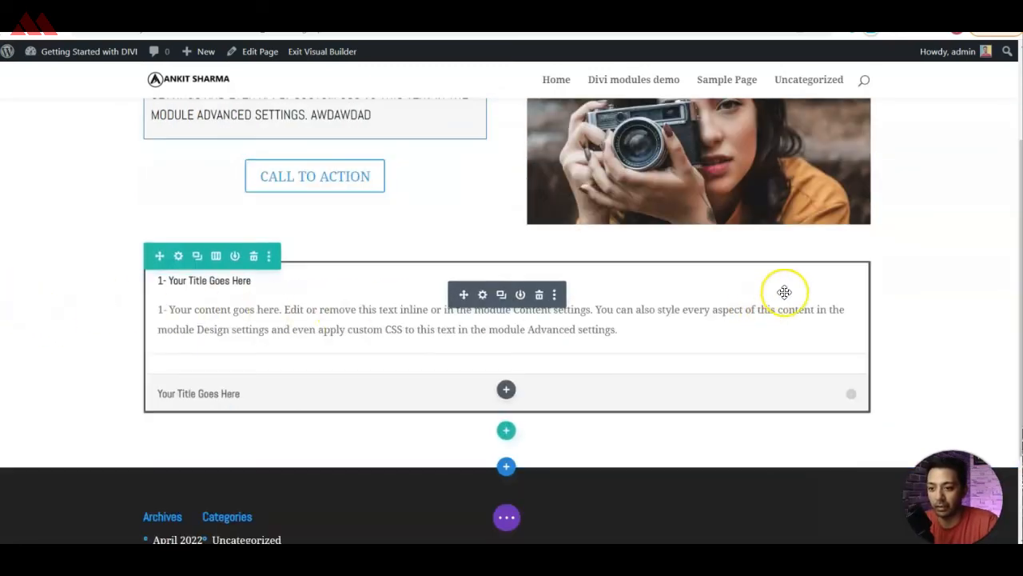
scroll(599, 327, "down", 2)
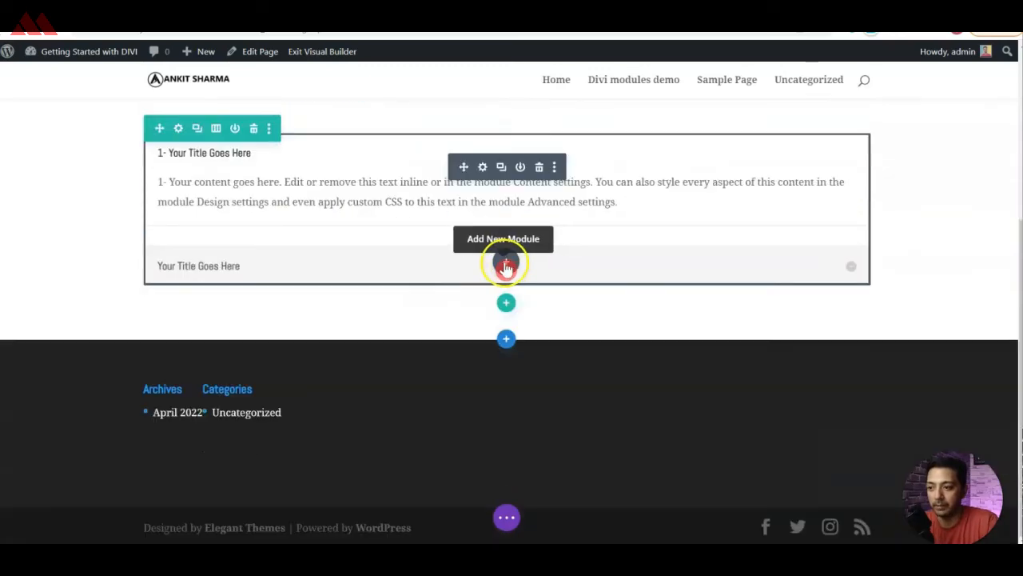
left_click(506, 264)
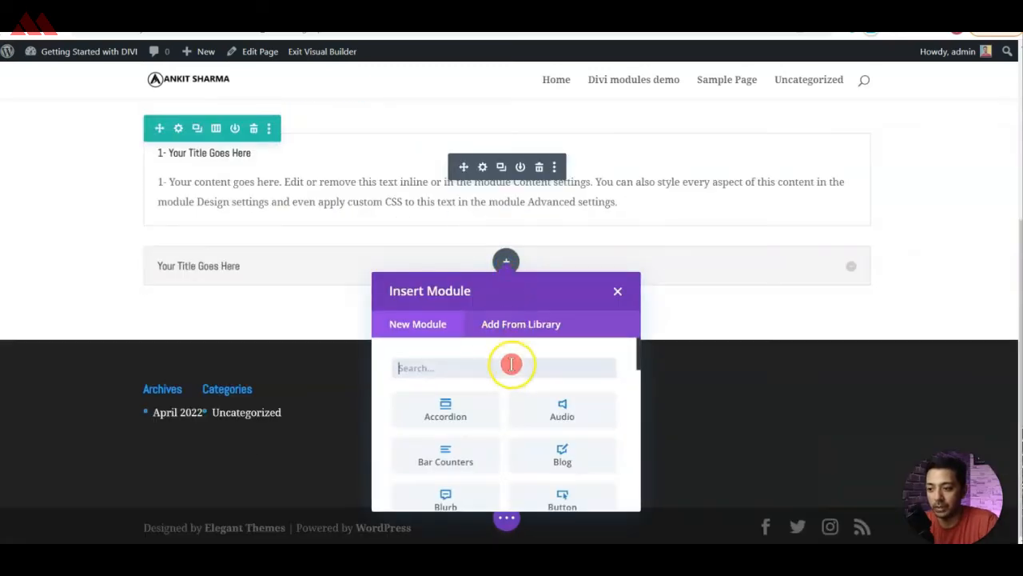
scroll(514, 372, "down", 1)
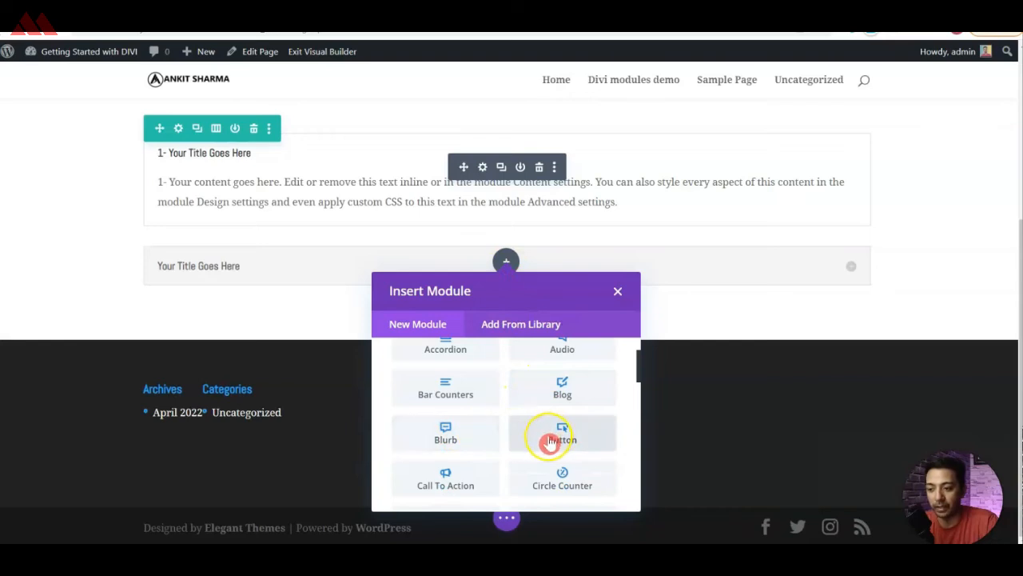
scroll(550, 445, "down", 2)
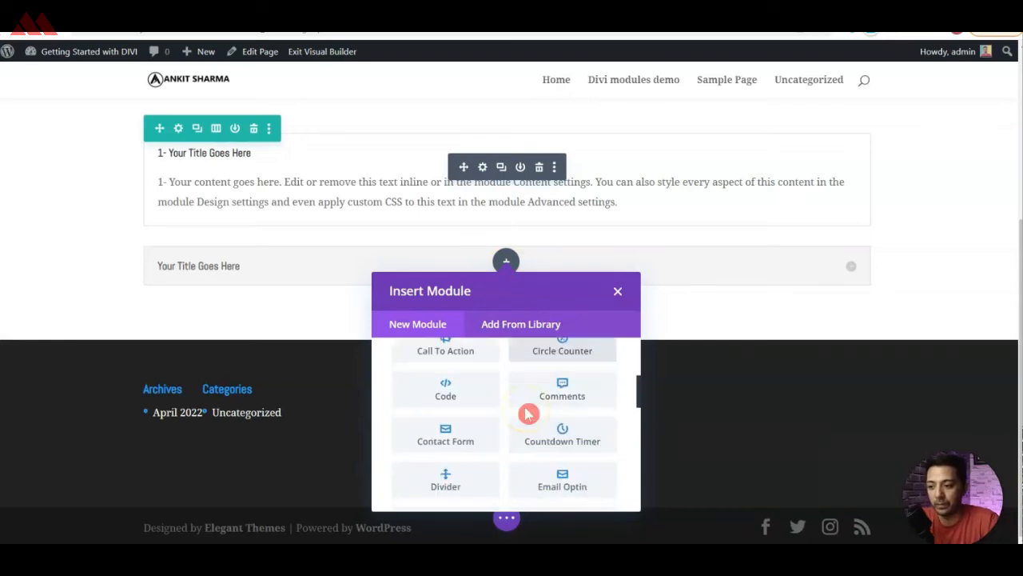
left_click(463, 490)
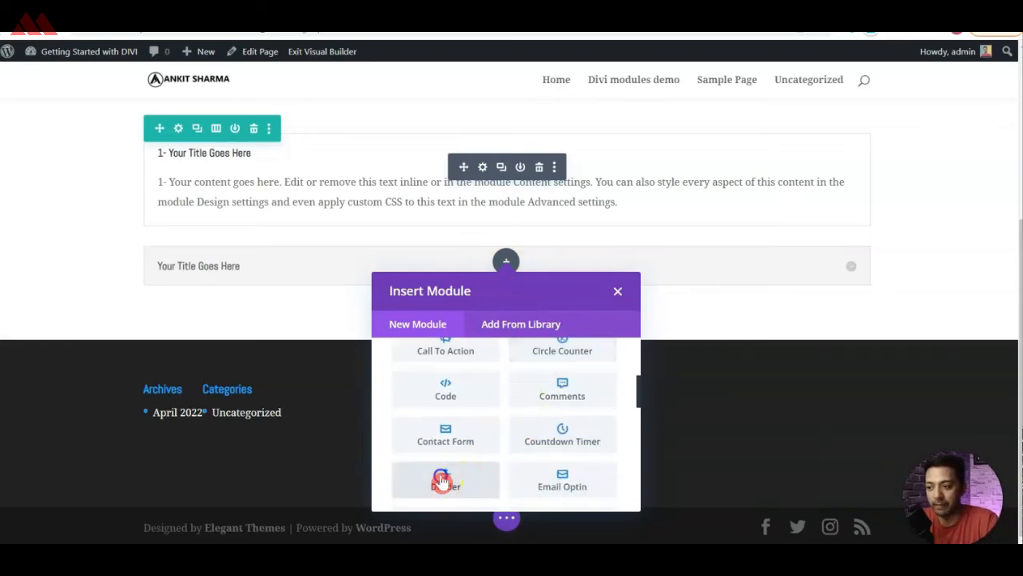
scroll(318, 310, "down", 1)
scroll(308, 296, "up", 1)
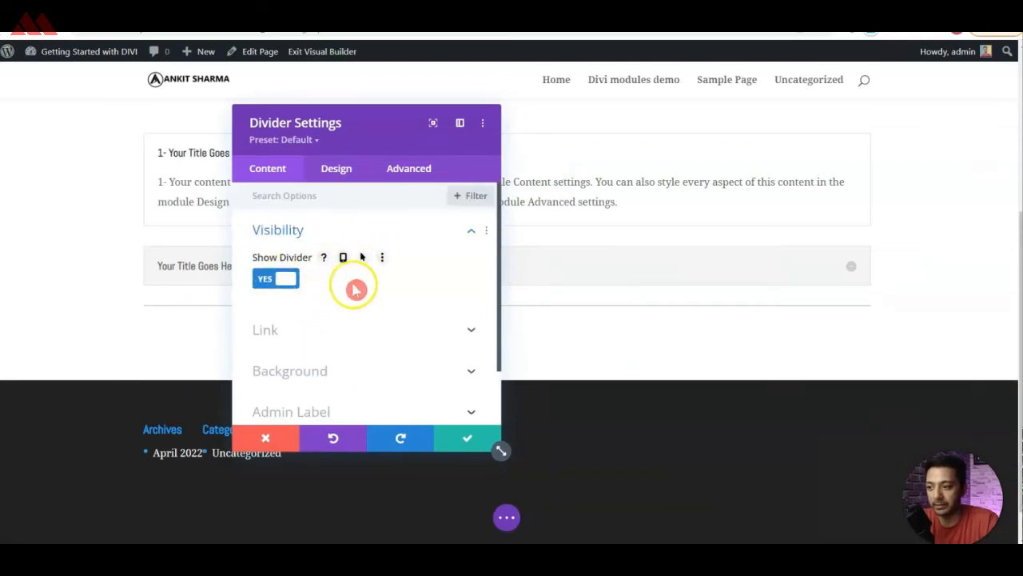
Set the divider's line color to red and its line style to Groove.
left_click(336, 169)
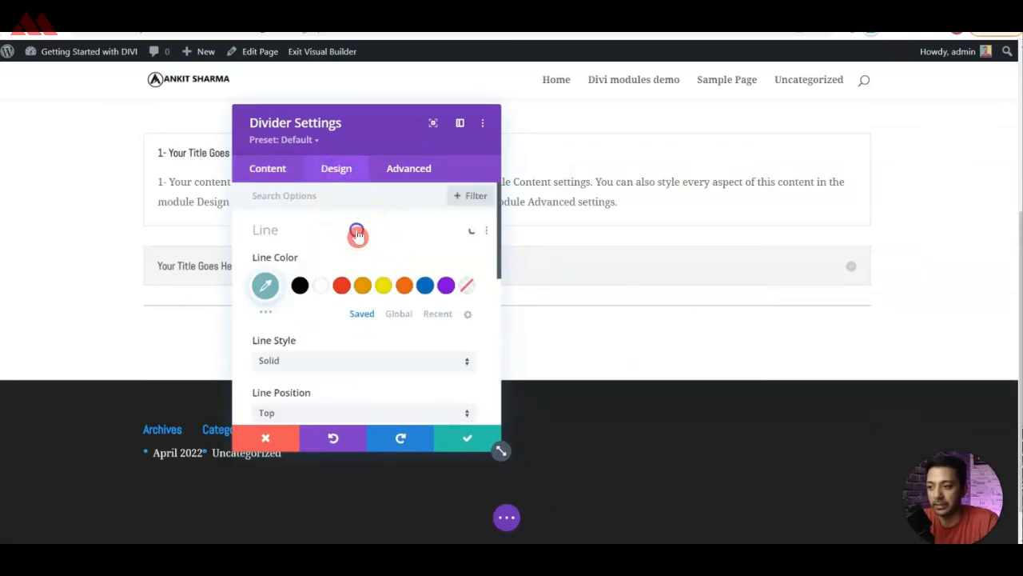
left_click(342, 286)
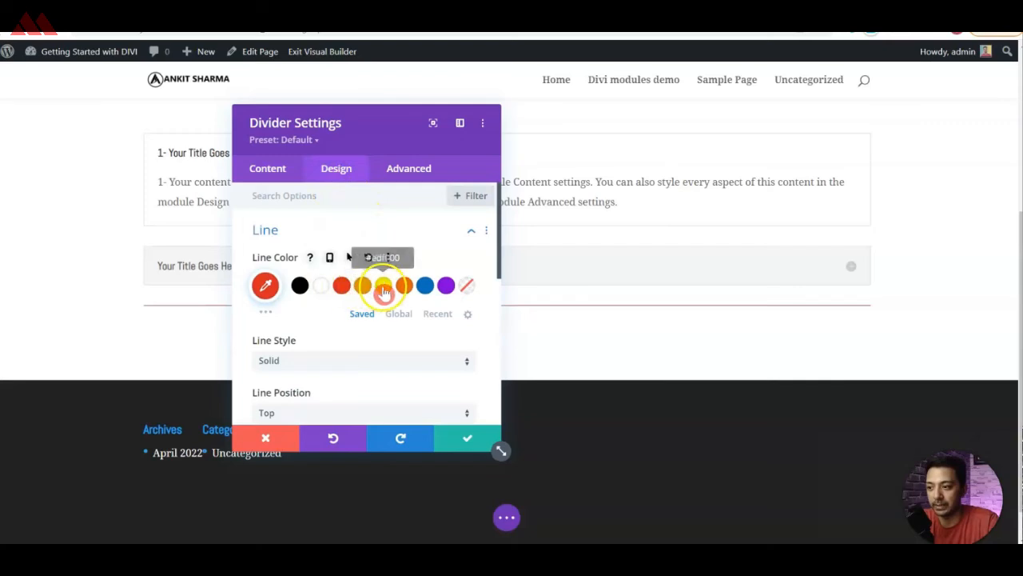
left_click(307, 360)
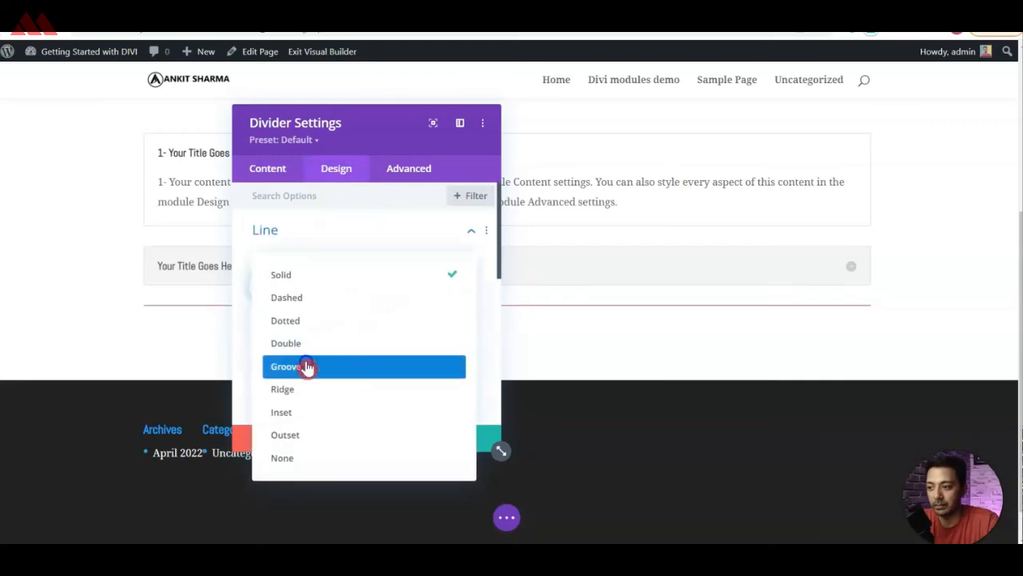
left_click(307, 366)
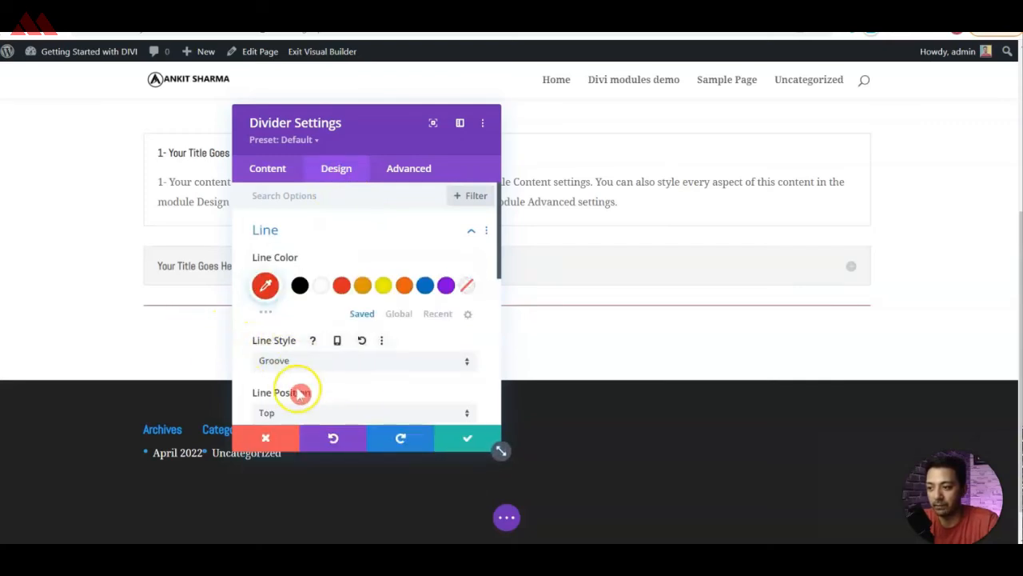
Set the divider weight to 15px and save the divider settings.
scroll(300, 393, "down", 5)
left_click(318, 263)
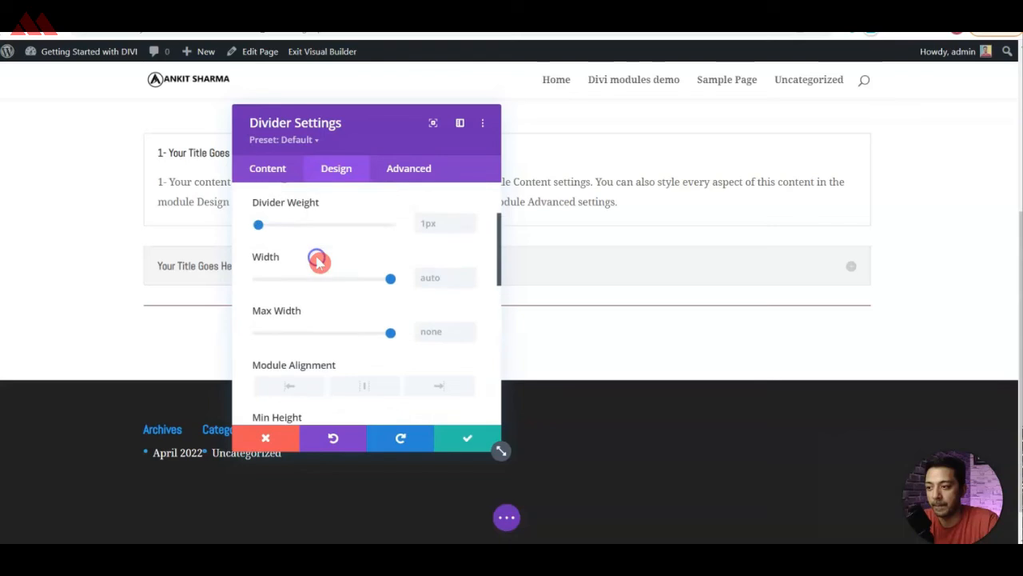
mouse_move(258, 252)
left_mouse_down()
mouse_move(294, 260)
mouse_move(276, 256)
left_mouse_up()
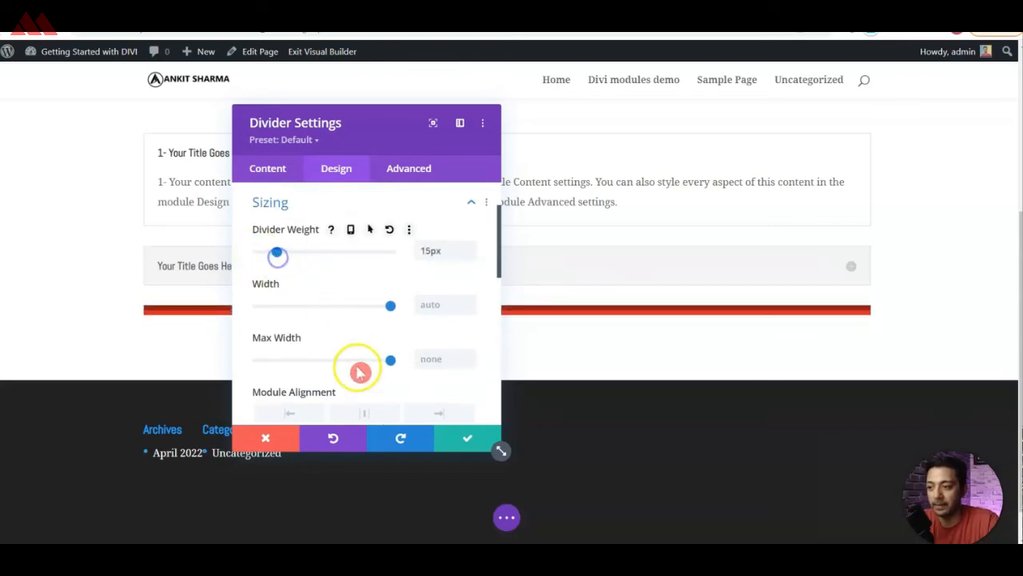
left_click(470, 435)
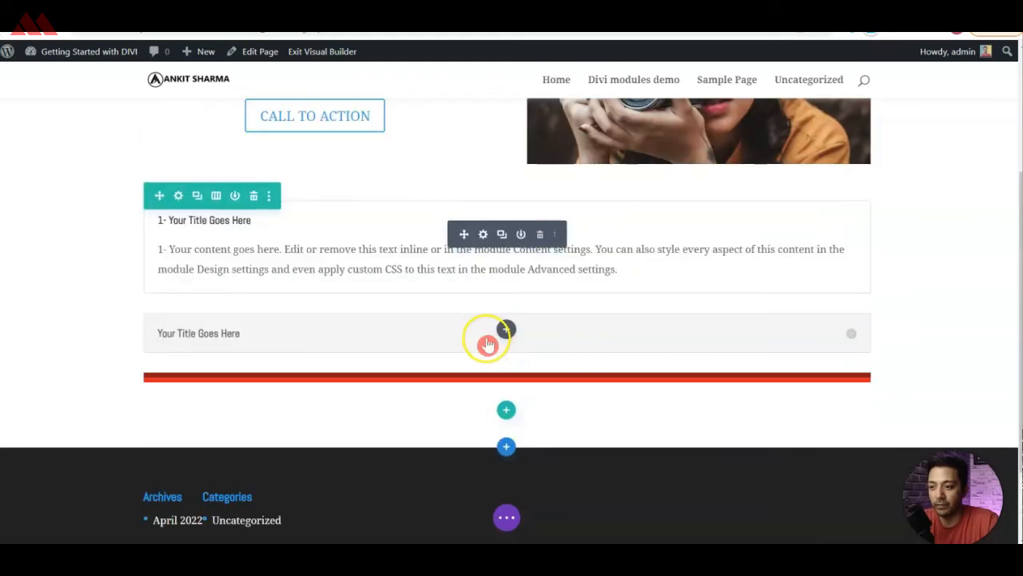
Move the red divider above the accordion within its row.
left_click_drag(413, 386, 507, 393)
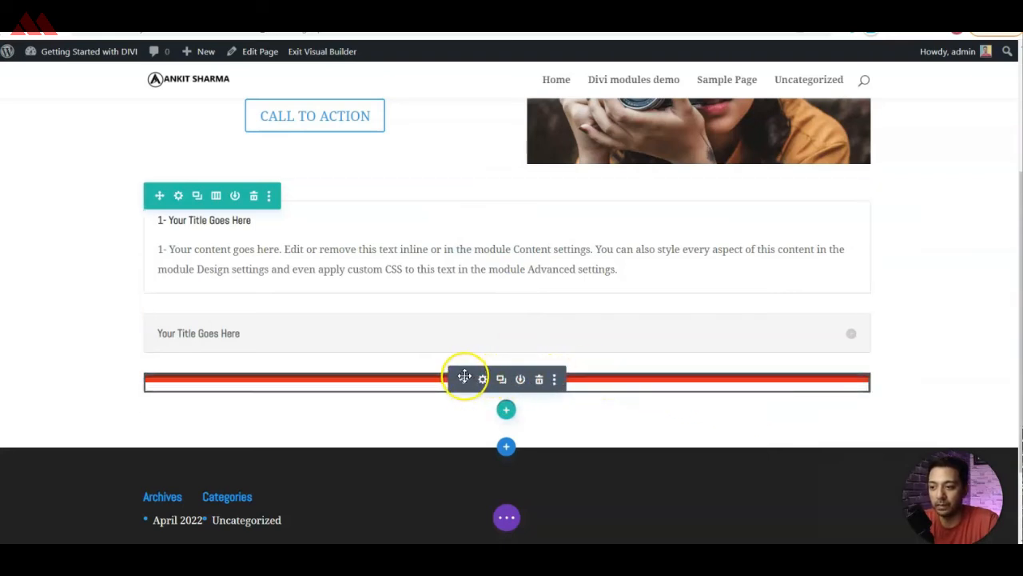
left_click_drag(465, 379, 473, 206)
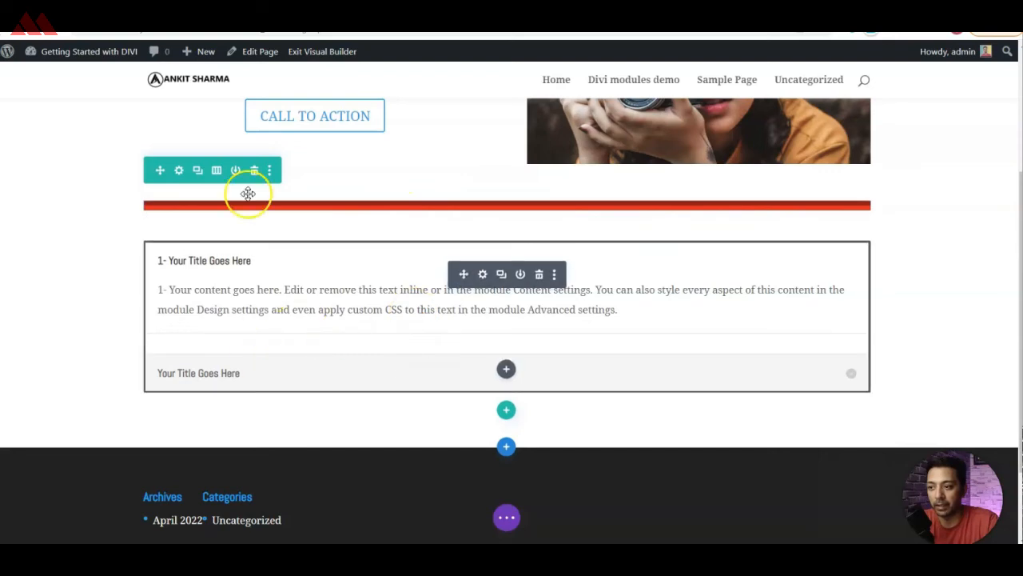
left_click(364, 257)
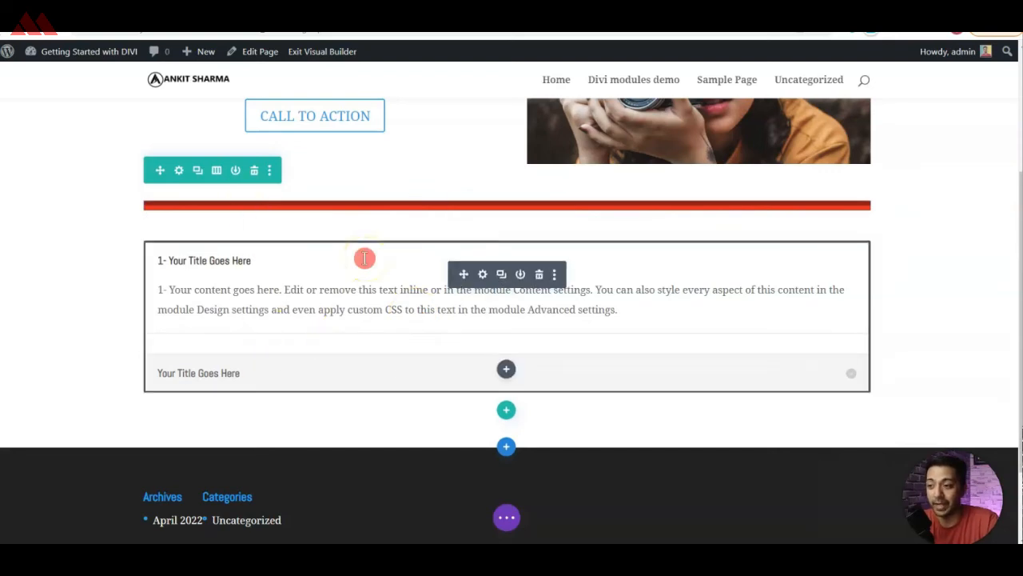
Move the red divider into the upper row's text column, between the text module and the Call to Action button.
scroll(392, 280, "up", 3)
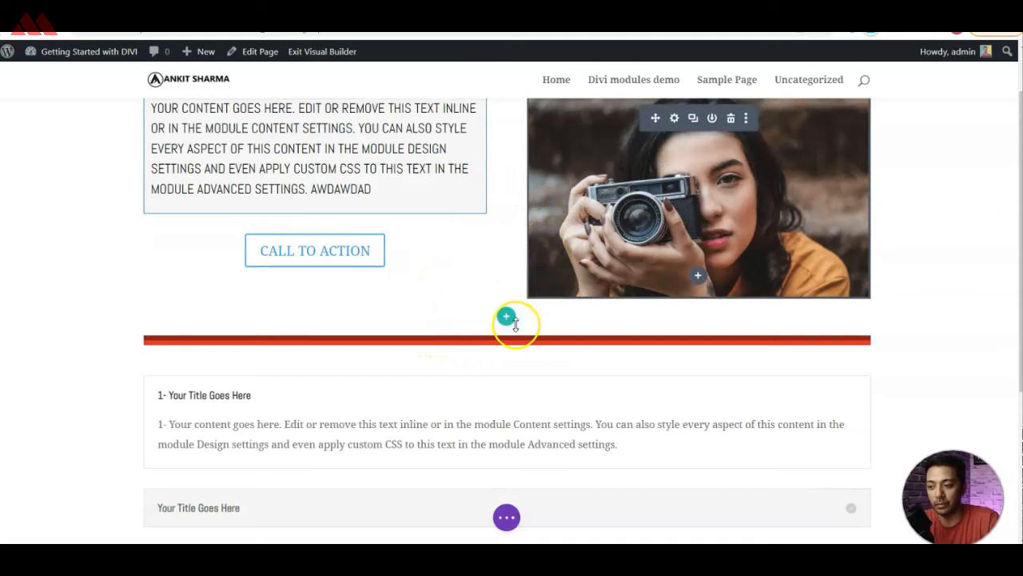
left_click(453, 350)
left_click_drag(454, 350, 334, 227)
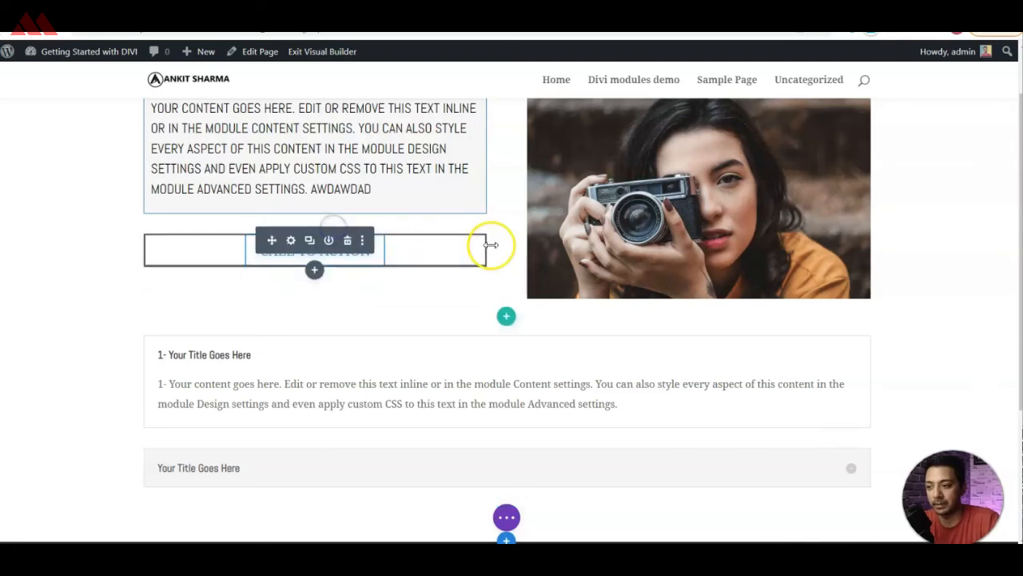
left_click(279, 182)
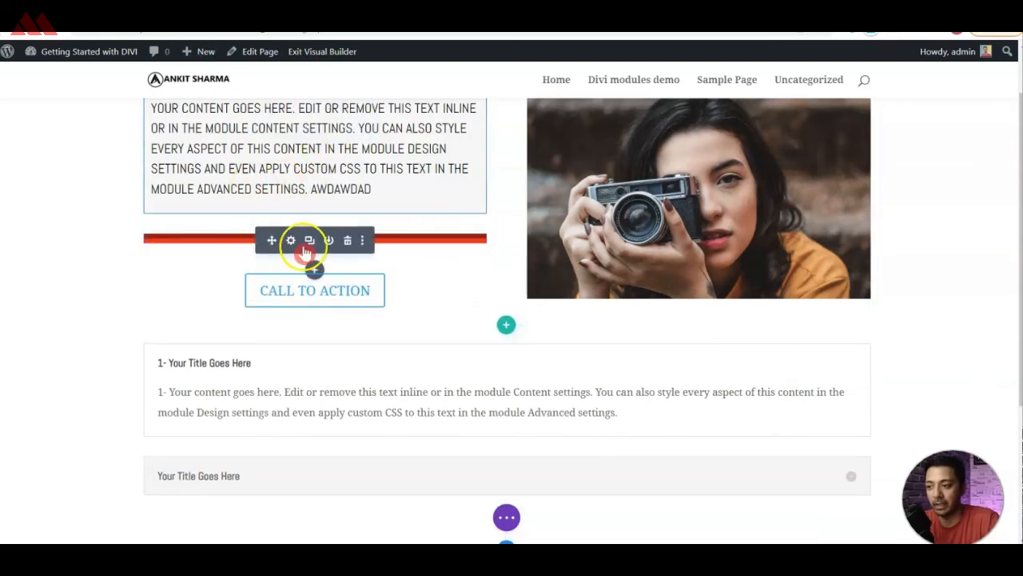
Open the module picker below the accordion and browse the whole list of available modules.
left_click(410, 149)
left_click(364, 166)
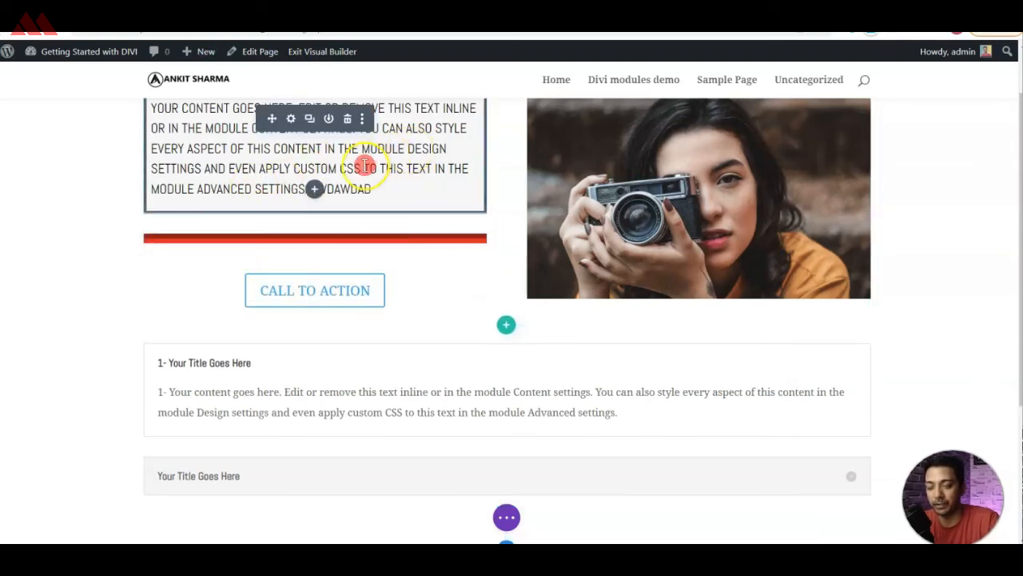
scroll(504, 275, "down", 3)
left_click(506, 259)
scroll(549, 365, "down", 5)
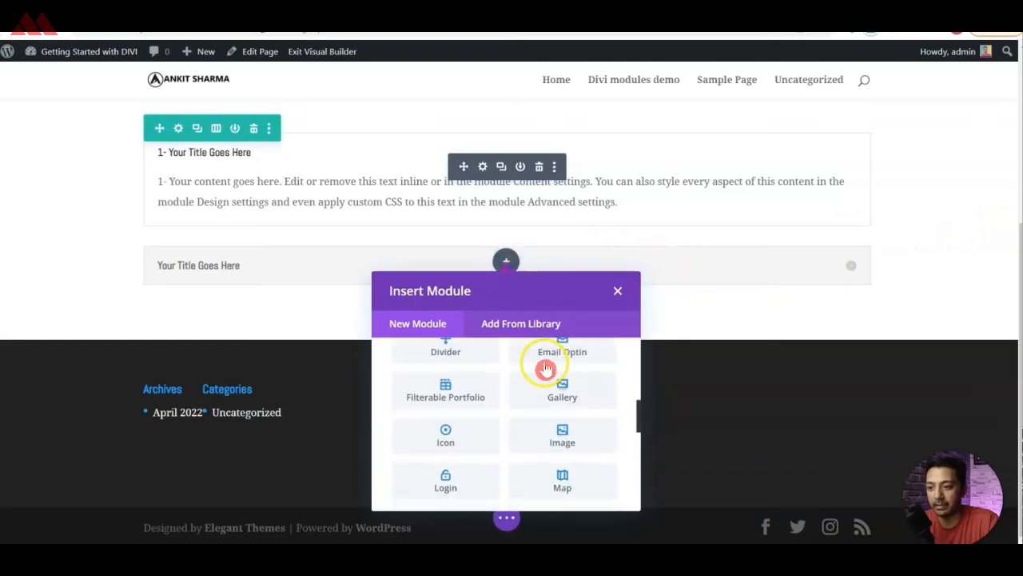
scroll(546, 368, "down", 3)
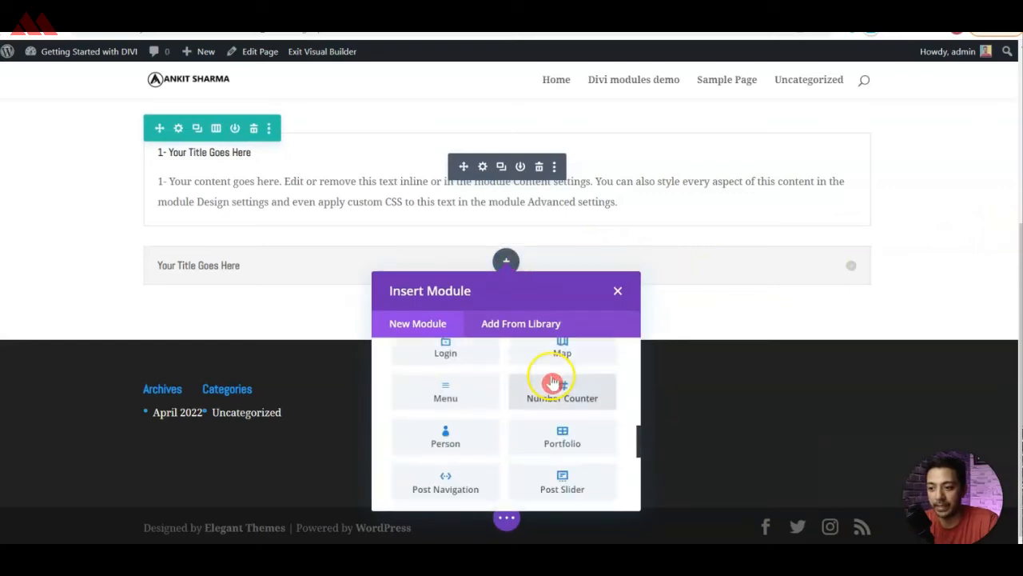
scroll(515, 424, "down", 6)
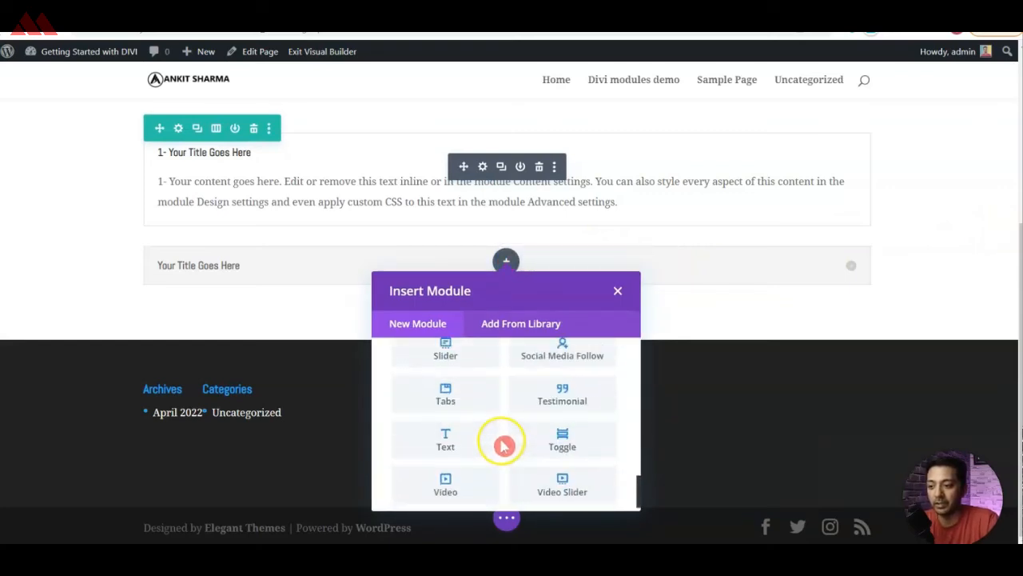
scroll(504, 444, "up", 10)
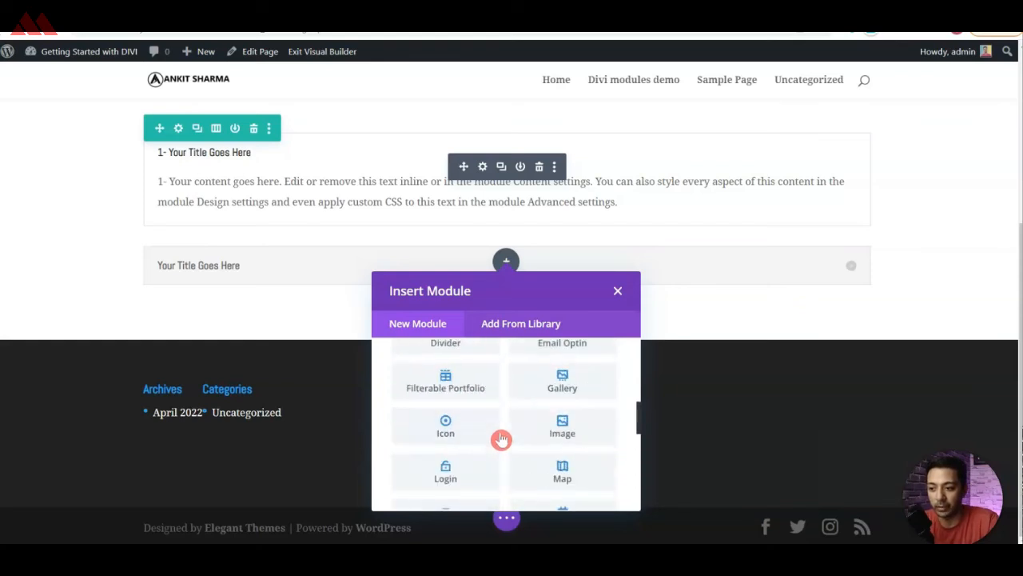
scroll(501, 435, "down", 1)
scroll(502, 435, "down", 8)
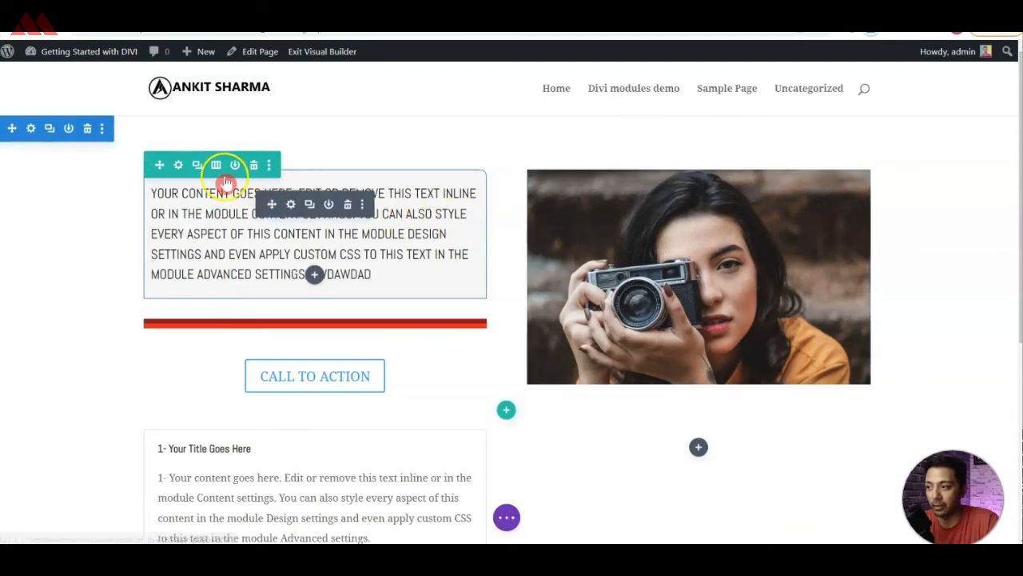
Save the Divi modules demo page and exit the Visual Builder.
left_click(506, 519)
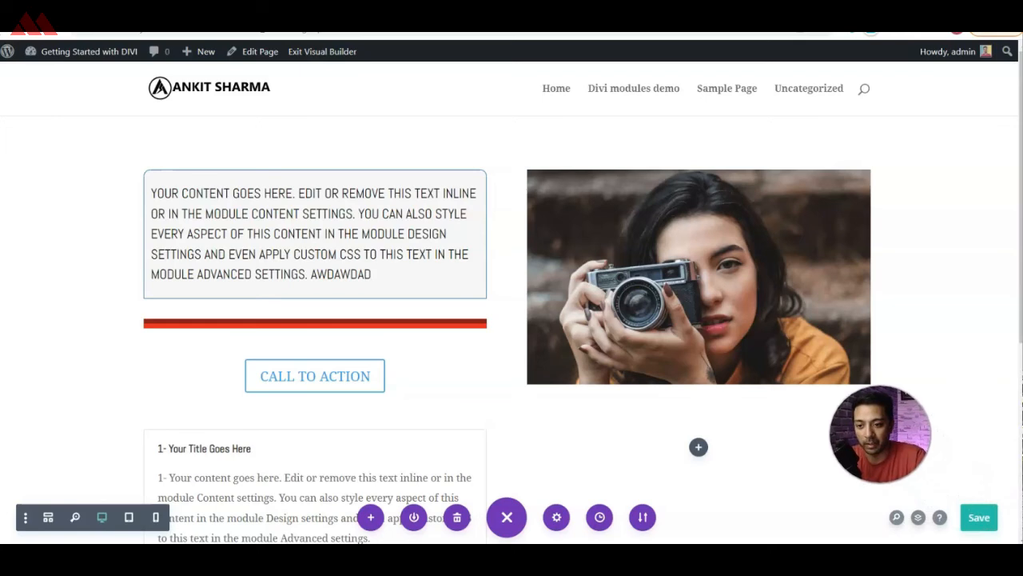
left_click(993, 525)
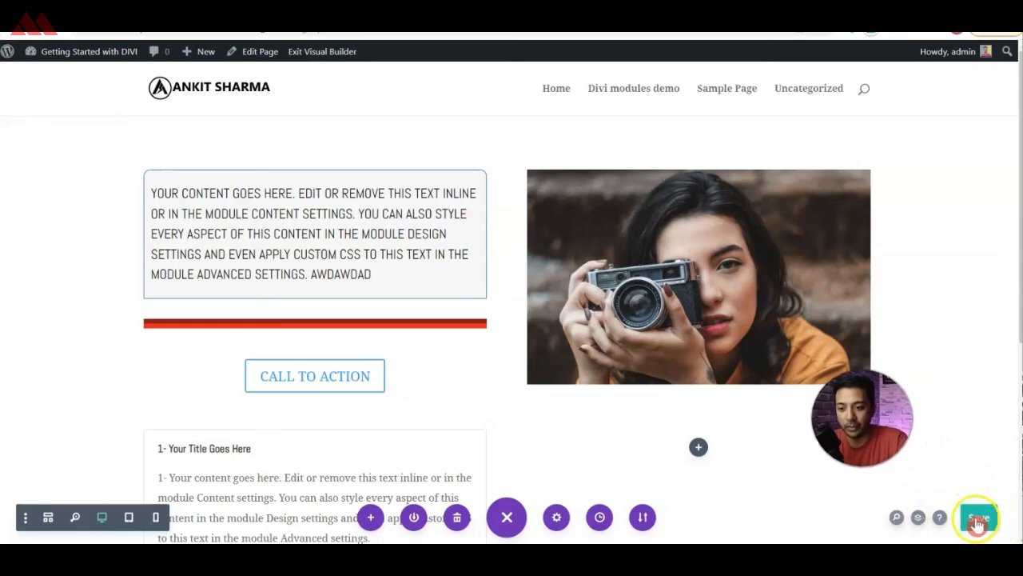
left_click(977, 523)
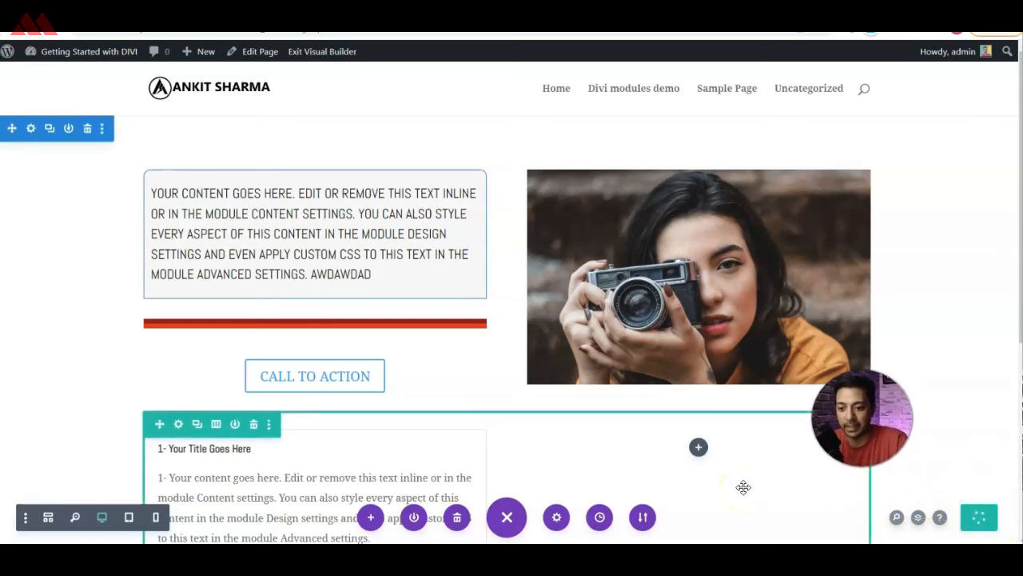
left_click_drag(743, 487, 293, 114)
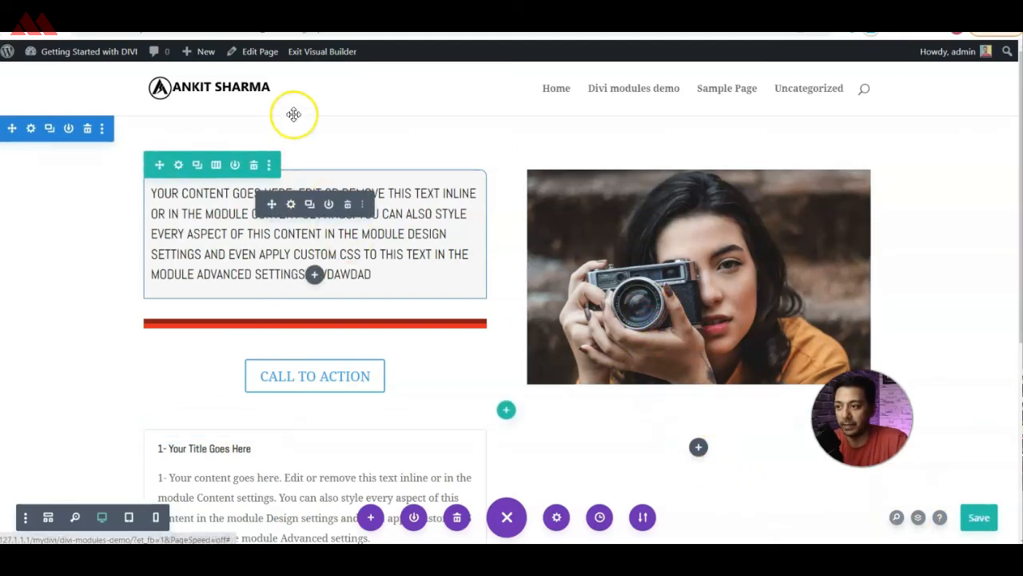
left_click(317, 56)
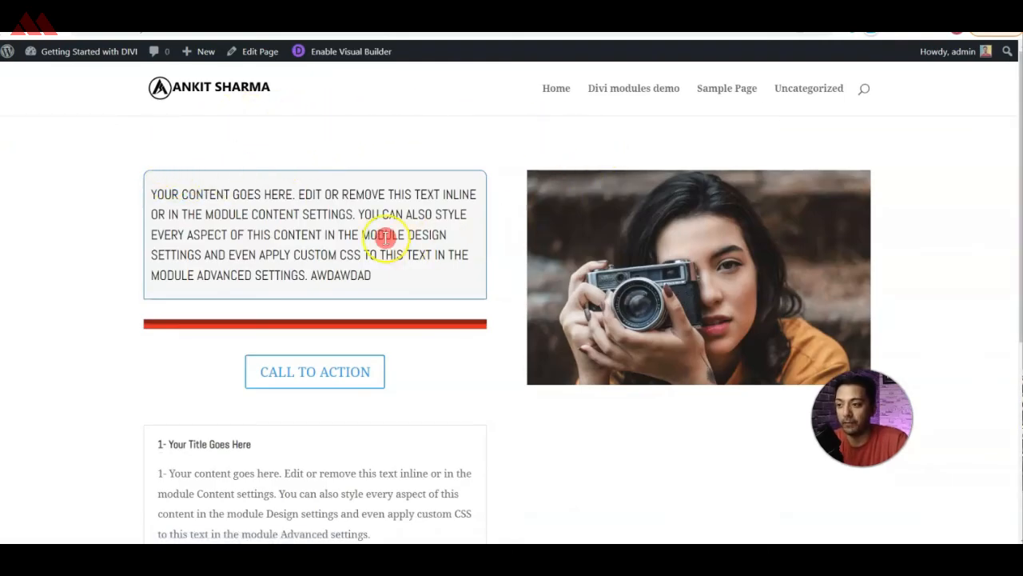
Review the published page from top to bottom and expand the second accordion item to test it.
scroll(521, 289, "down", 4)
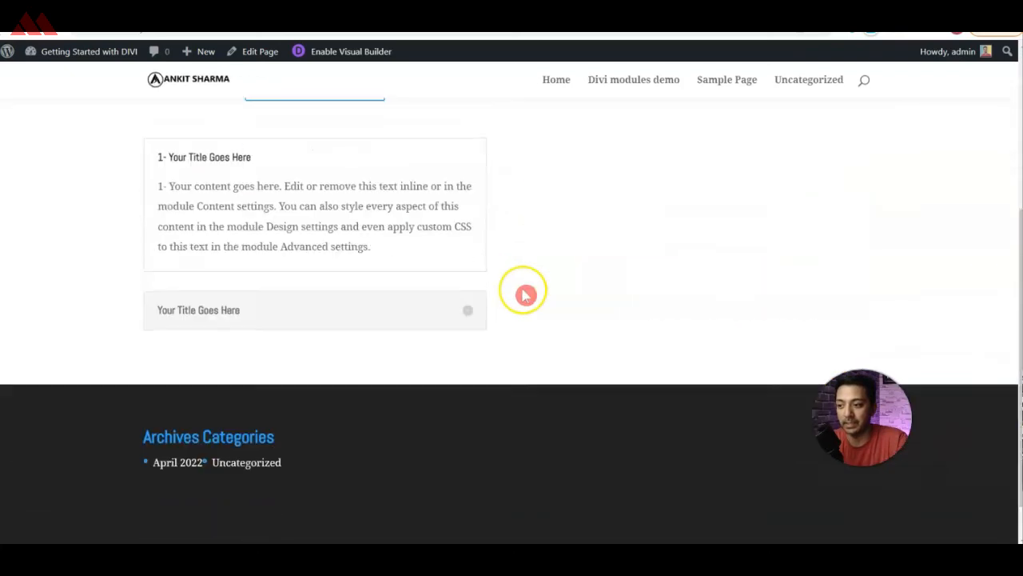
scroll(516, 297, "up", 2)
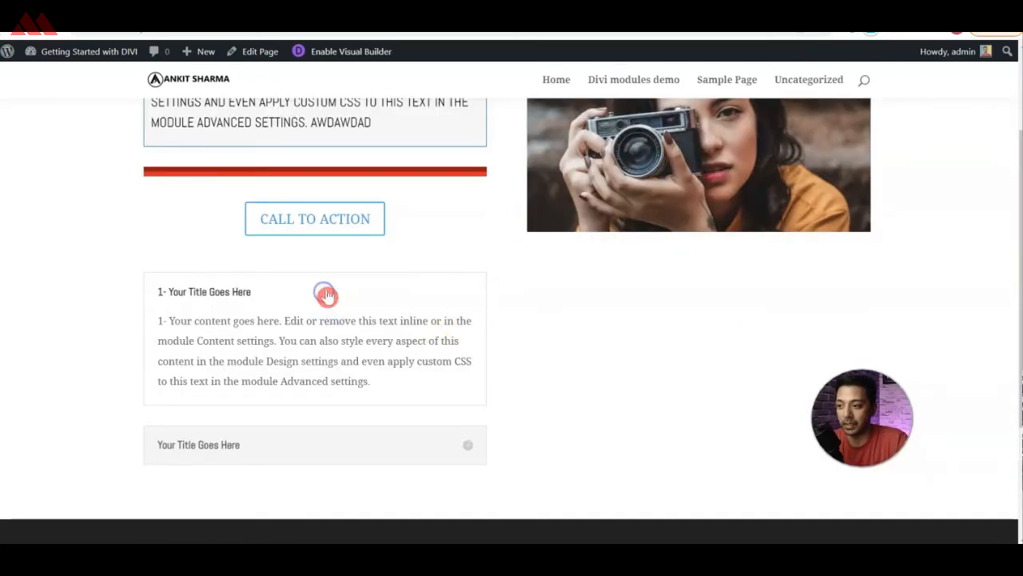
left_click(454, 446)
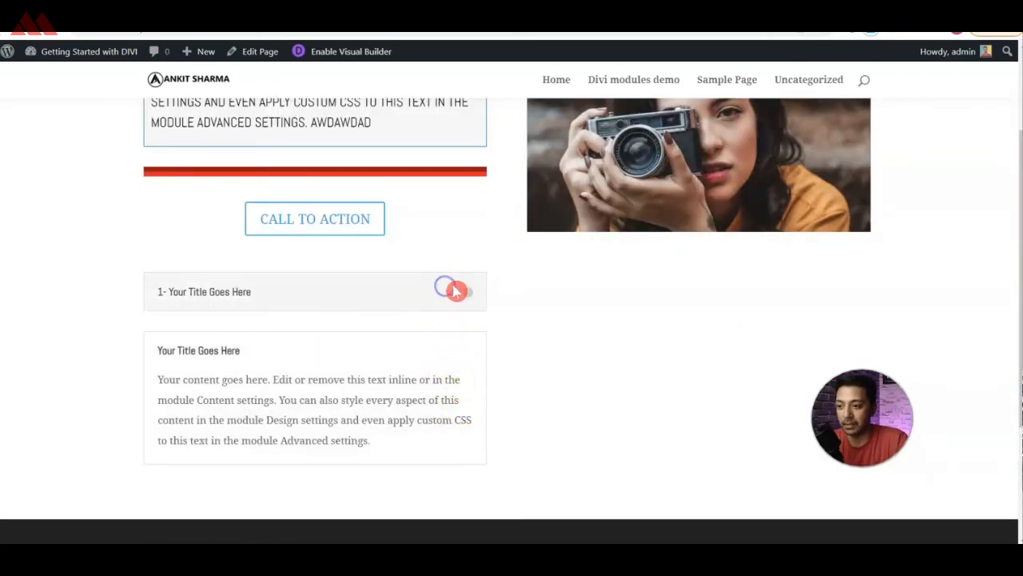
scroll(480, 328, "up", 2)
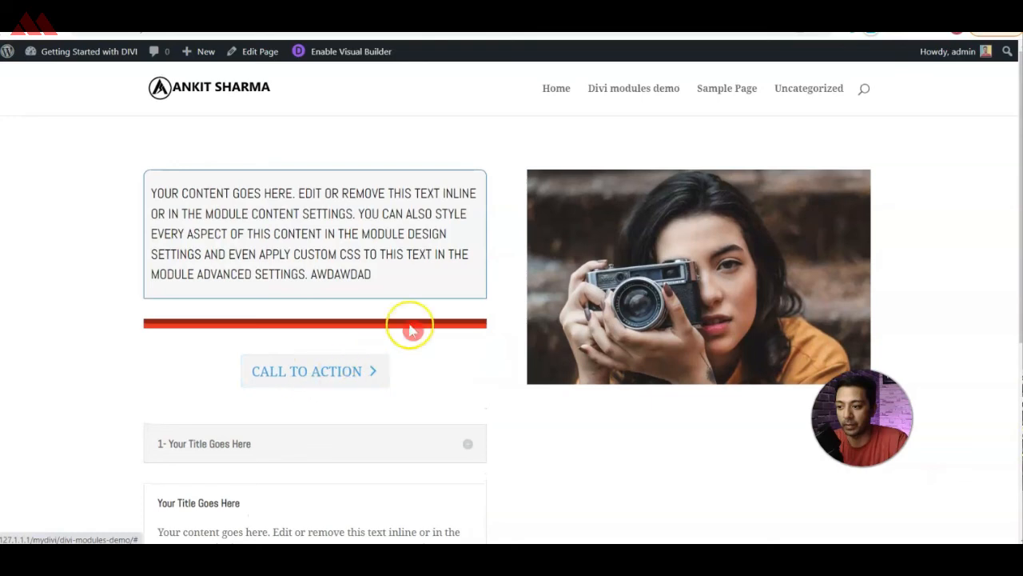